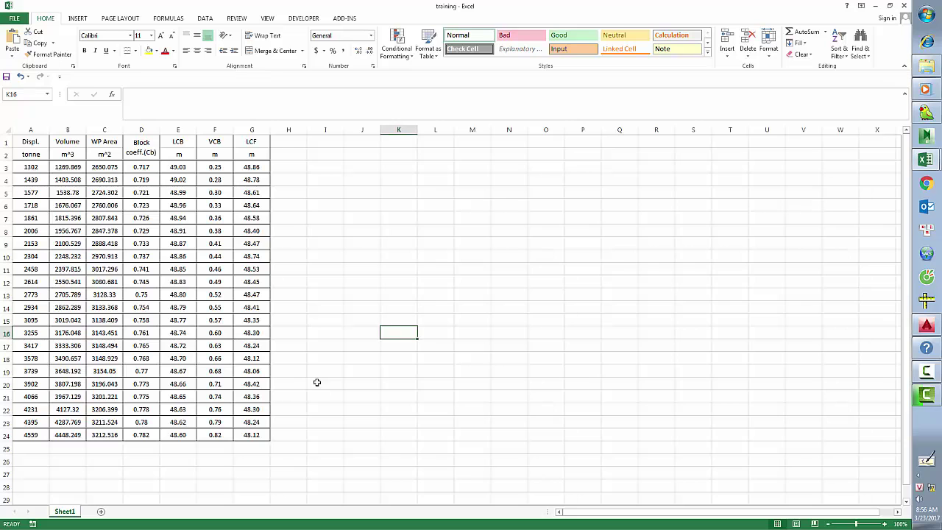
- Select Displ. cells A3:A24 and clear Locked on the Format Cells Protection tab
{"action": "left_click", "coordinate": [215, 168]}
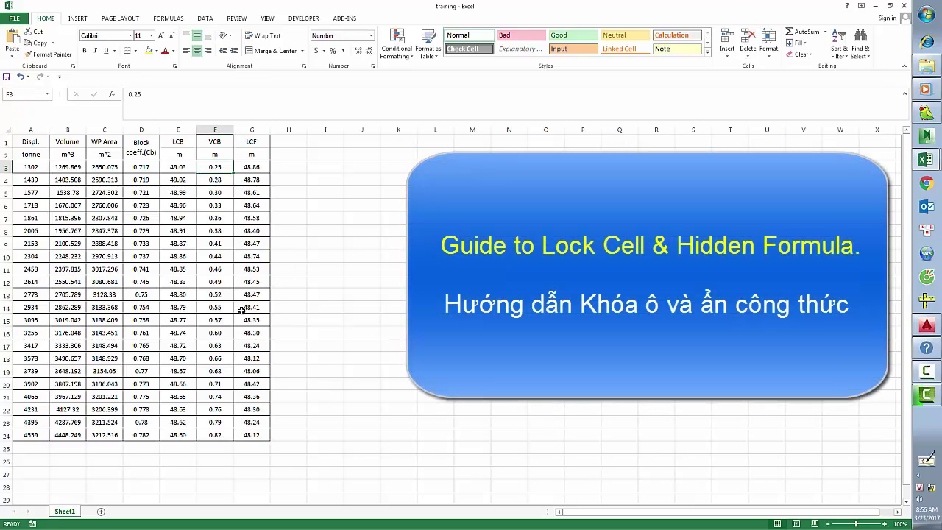
{"action": "left_click", "coordinate": [32, 167]}
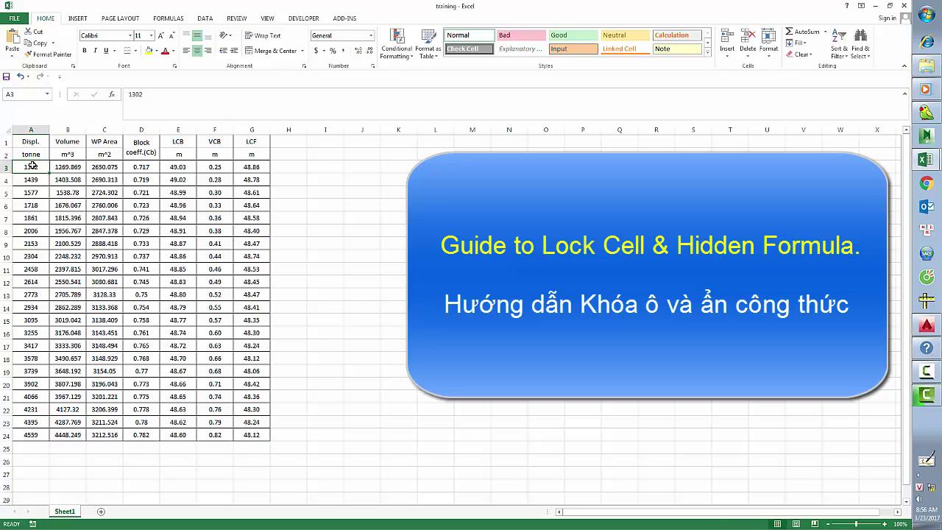
{"action": "left_click_drag", "start_coordinate": [32, 167], "coordinate": [31, 434]}
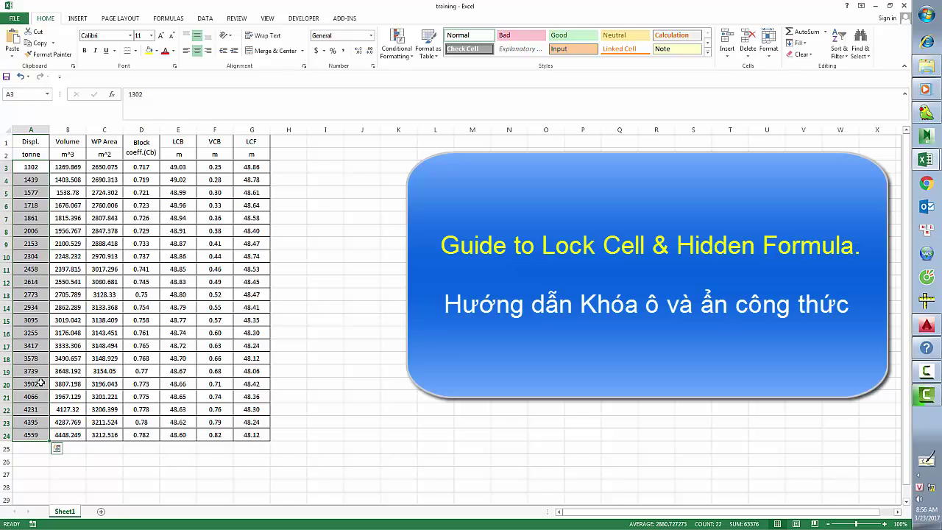
{"action": "right_click", "coordinate": [33, 176]}
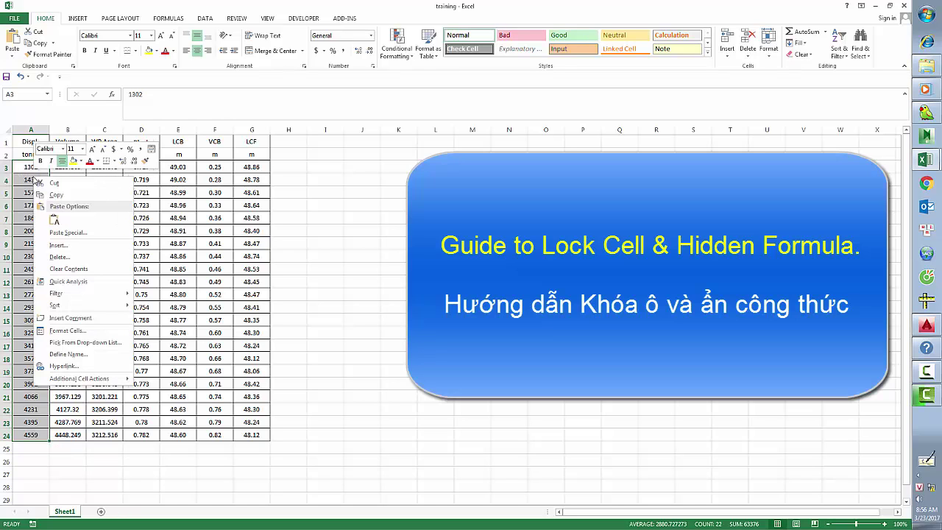
{"action": "left_click", "coordinate": [81, 330]}
{"action": "left_click_drag", "start_coordinate": [153, 222], "coordinate": [265, 189]}
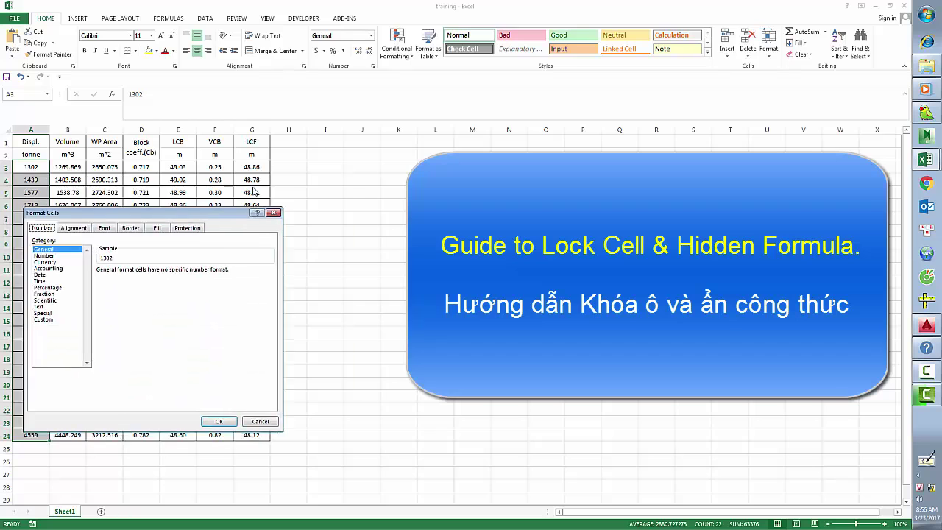
{"action": "left_click", "coordinate": [278, 200]}
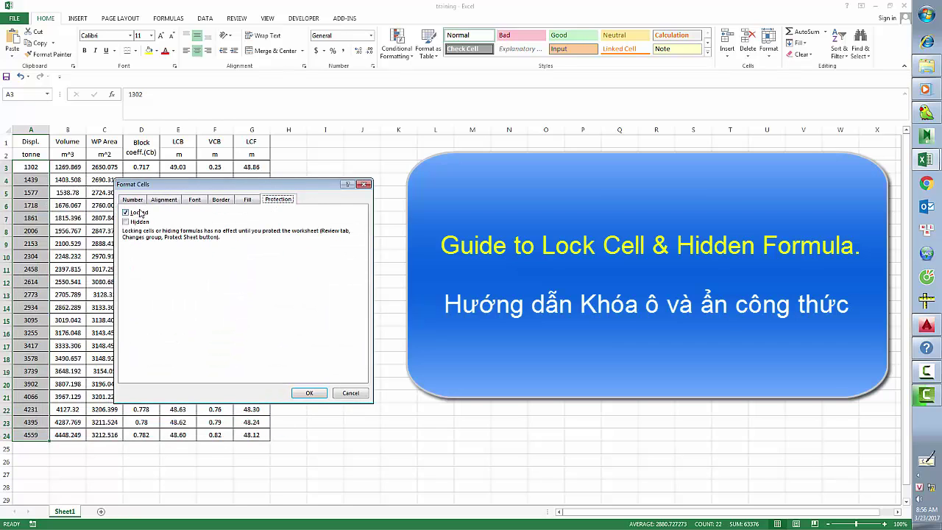
{"action": "left_click", "coordinate": [135, 213]}
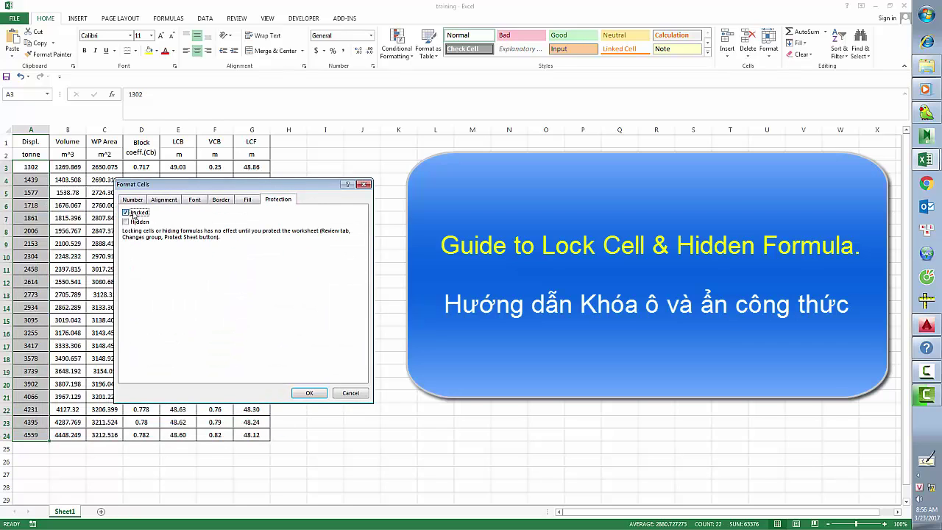
{"action": "left_click", "coordinate": [309, 393]}
- Protect Sheet1 from the Review tab, entering and confirming a password
{"action": "left_click", "coordinate": [114, 205]}
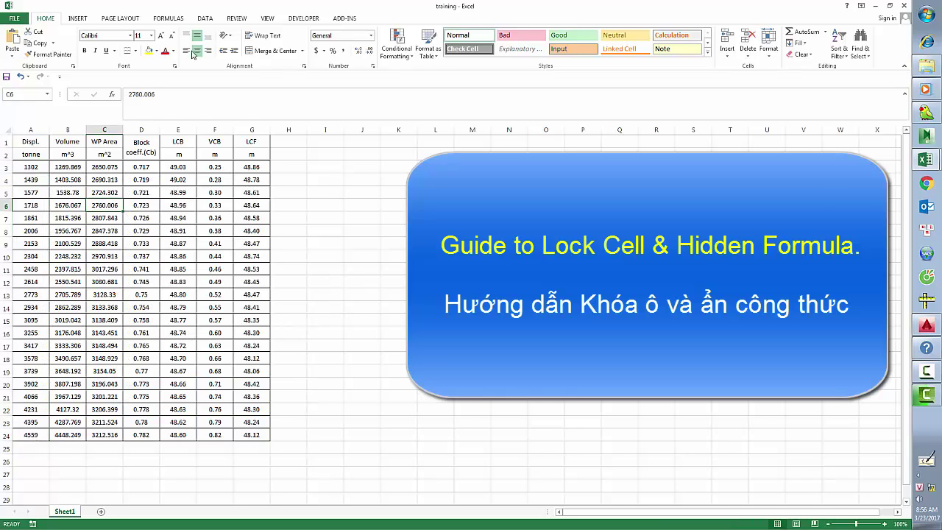
{"action": "left_click", "coordinate": [240, 21]}
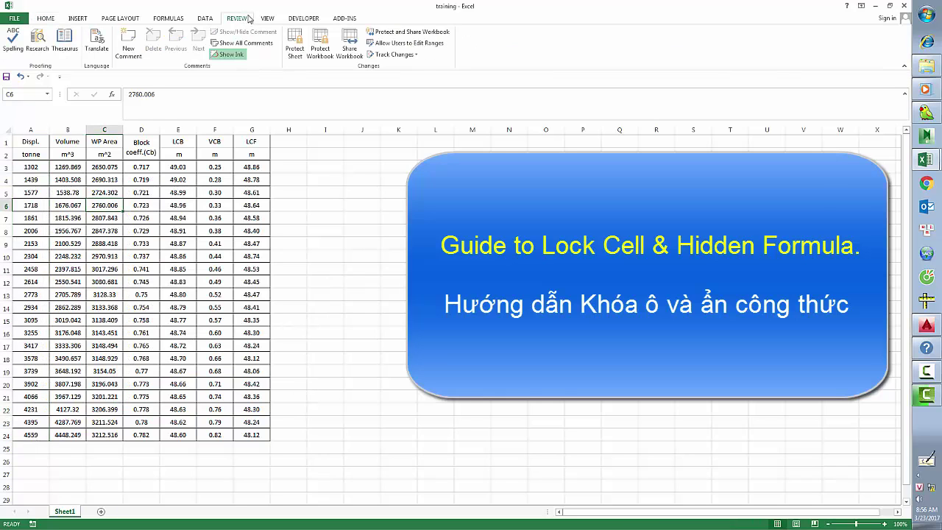
{"action": "left_click", "coordinate": [295, 45]}
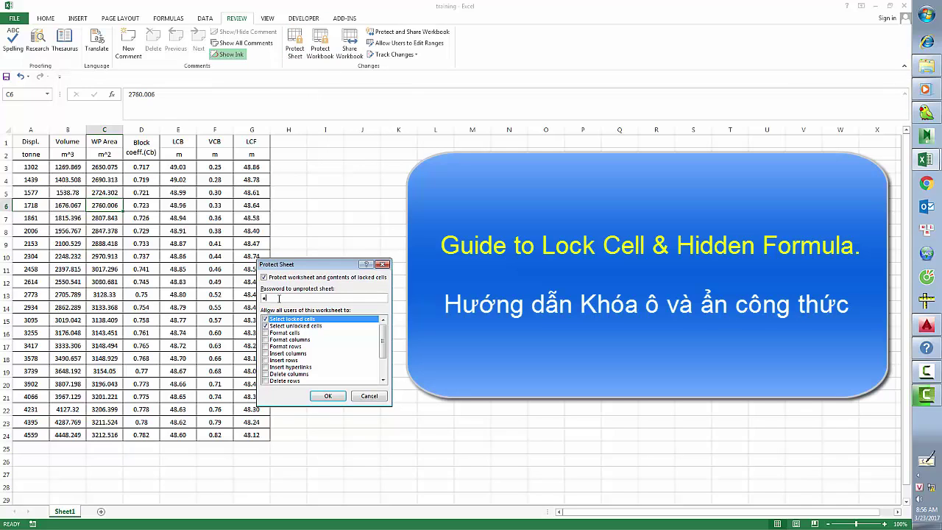
{"action": "left_click", "coordinate": [328, 395]}
{"action": "type", "text": "1"}
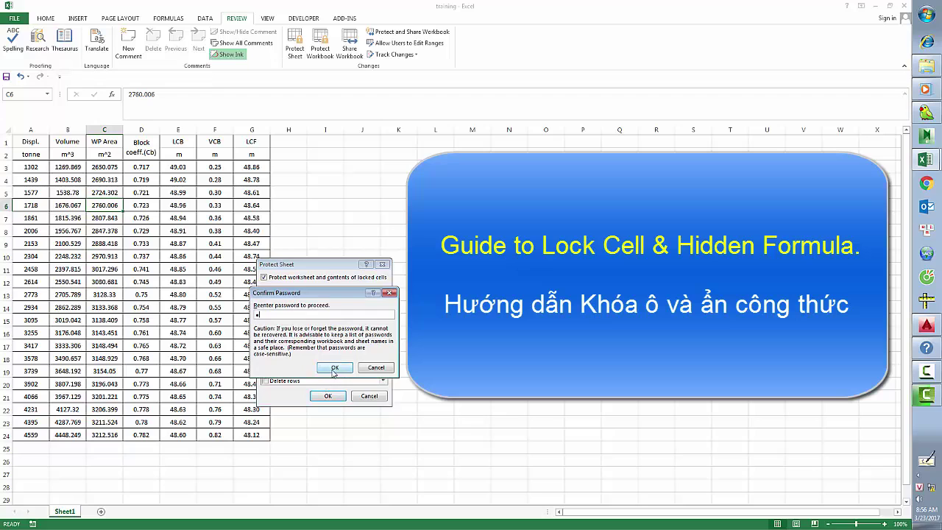
{"action": "left_click", "coordinate": [334, 368]}
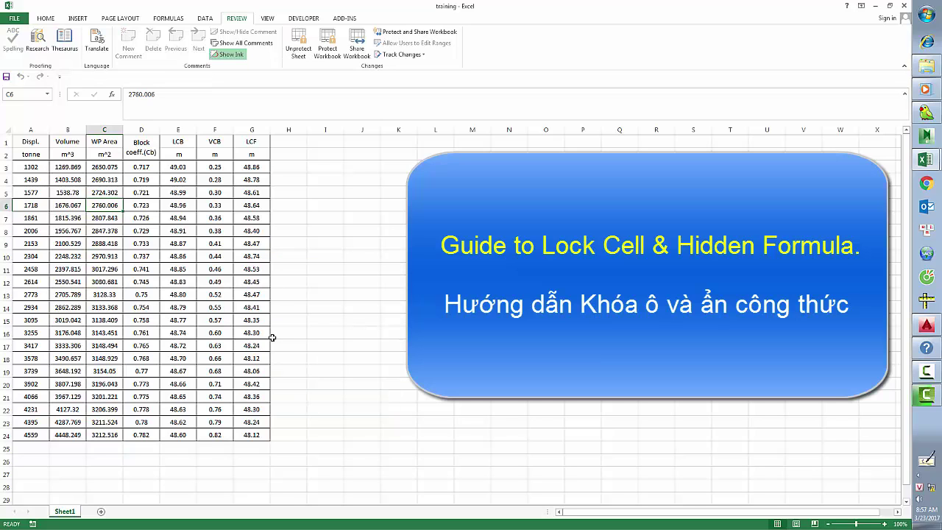
{"action": "left_click", "coordinate": [114, 230]}
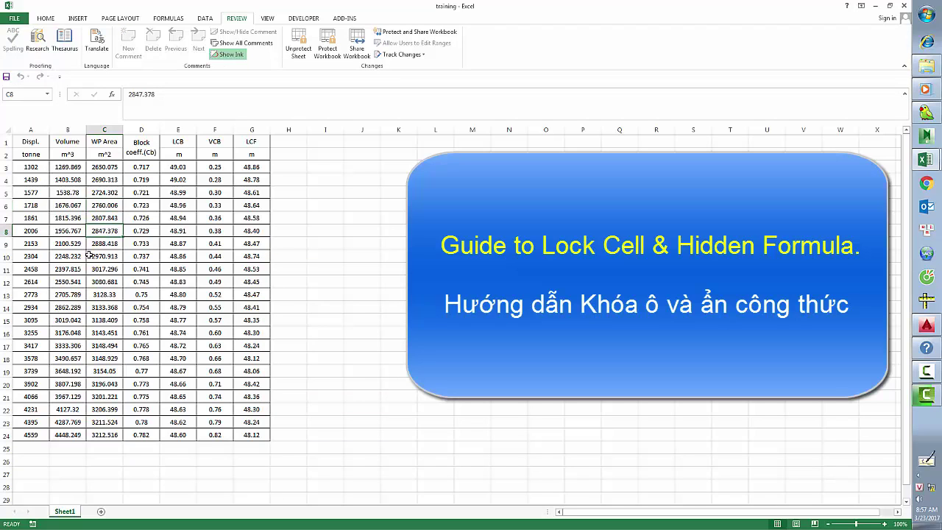
- Type test text 'dsda' into A3 and 'đá' into A4
{"action": "left_click", "coordinate": [28, 167]}
{"action": "type", "text": "dsda"}
{"action": "key", "text": "Return"}
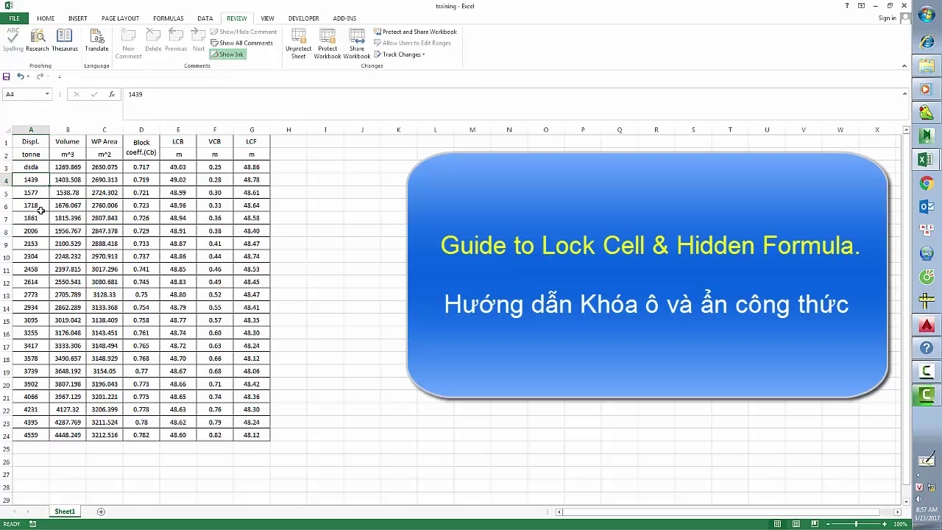
{"action": "type", "text": "đá"}
{"action": "left_click", "coordinate": [68, 181]}
- Try editing locked Volume cell B3 and dismiss the protection warning
{"action": "left_click", "coordinate": [72, 168]}
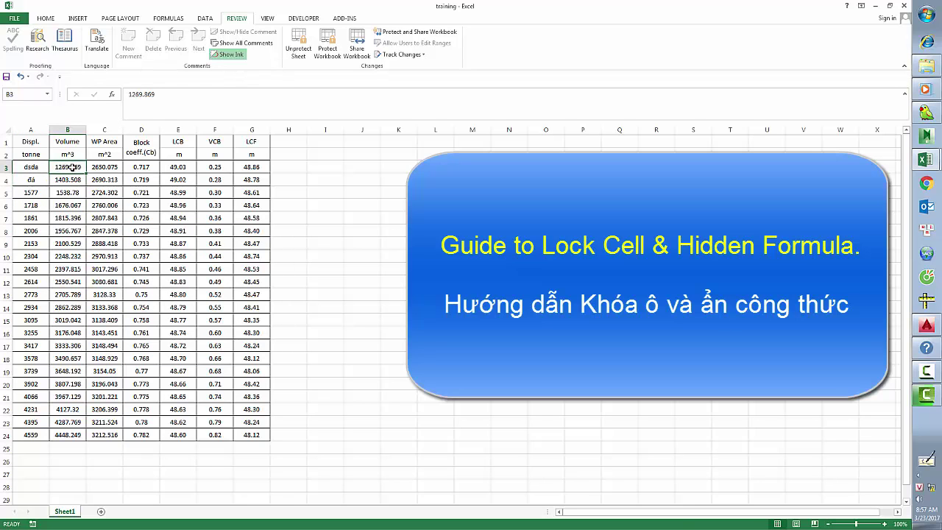
{"action": "double_click", "coordinate": [81, 173]}
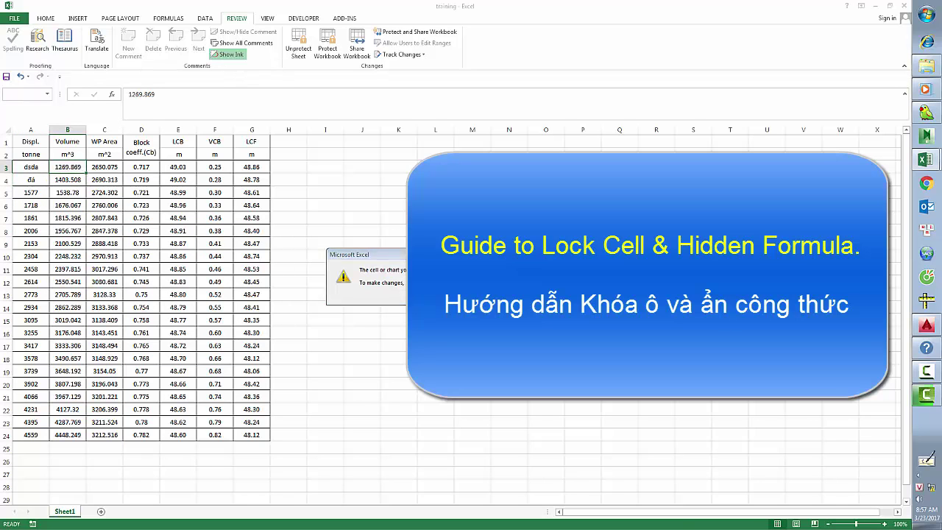
{"action": "left_click", "coordinate": [63, 181]}
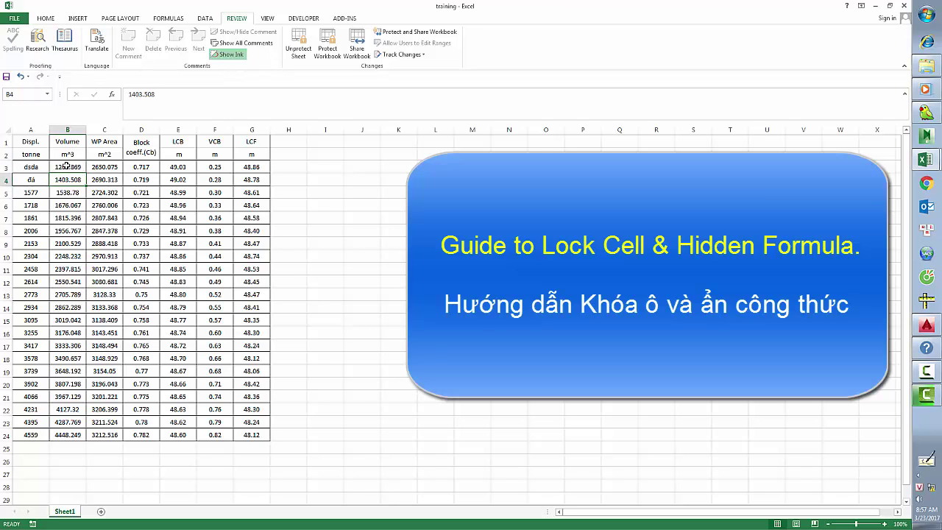
- Unprotect the sheet with its password and enter 'fdsf' in B4
{"action": "left_click", "coordinate": [298, 46]}
{"action": "type", "text": "1"}
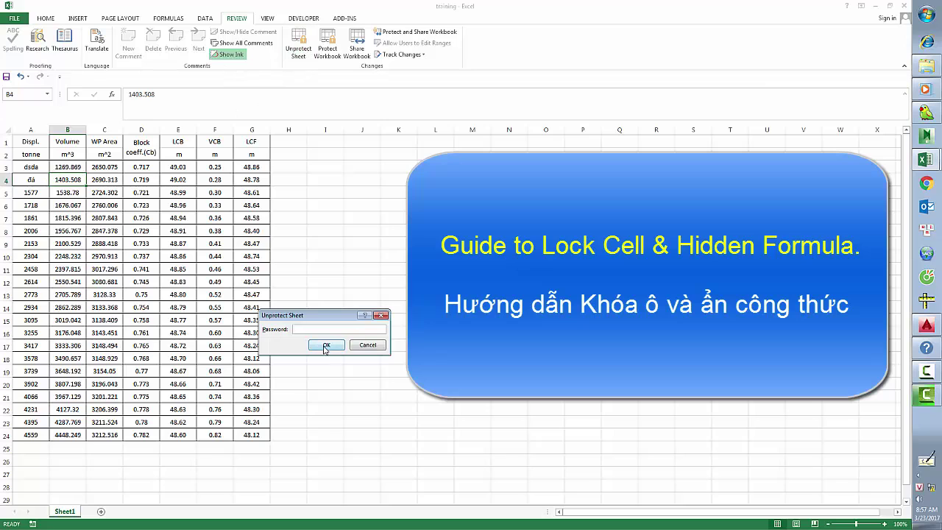
{"action": "left_click", "coordinate": [324, 347]}
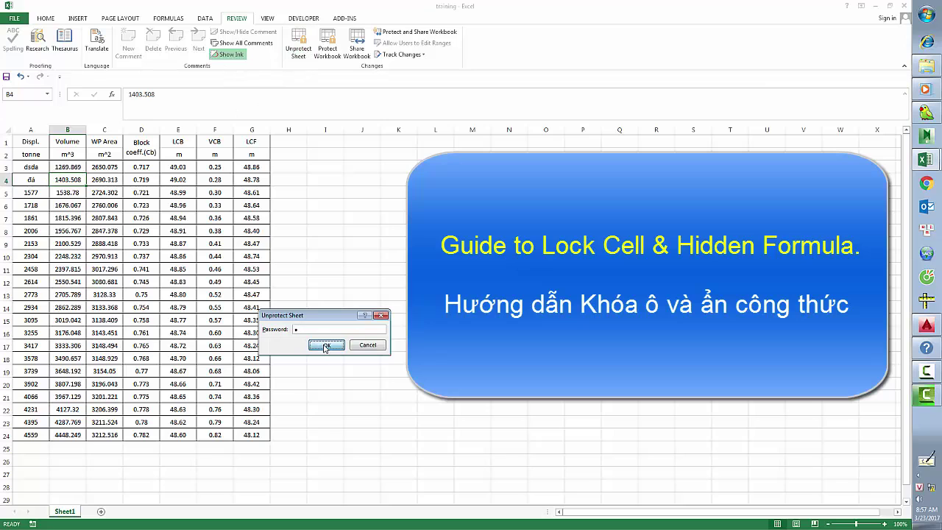
{"action": "type", "text": "fdsf"}
{"action": "left_click", "coordinate": [78, 211]}
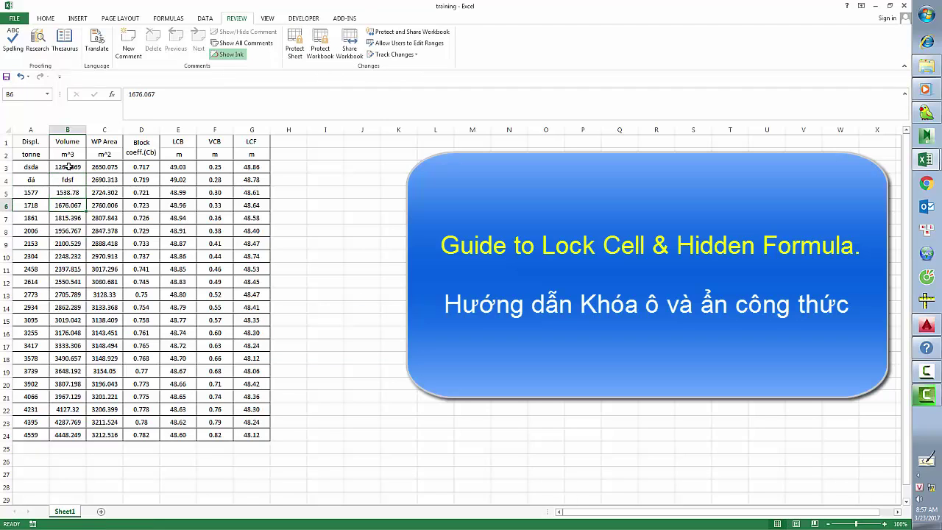
- Select B3:G24, then inspect cells C6, D4 and D6
{"action": "left_click_drag", "start_coordinate": [67, 167], "coordinate": [239, 437]}
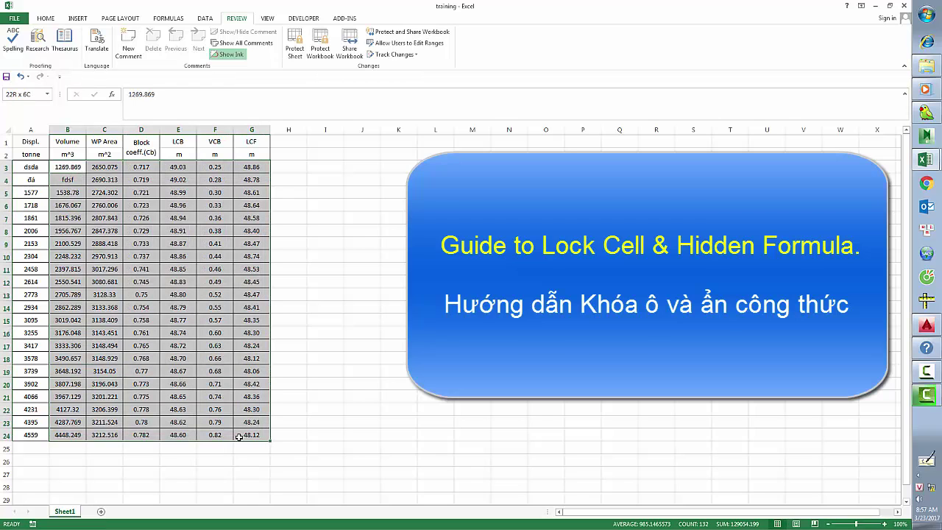
{"action": "left_click", "coordinate": [187, 274]}
{"action": "left_click", "coordinate": [99, 207]}
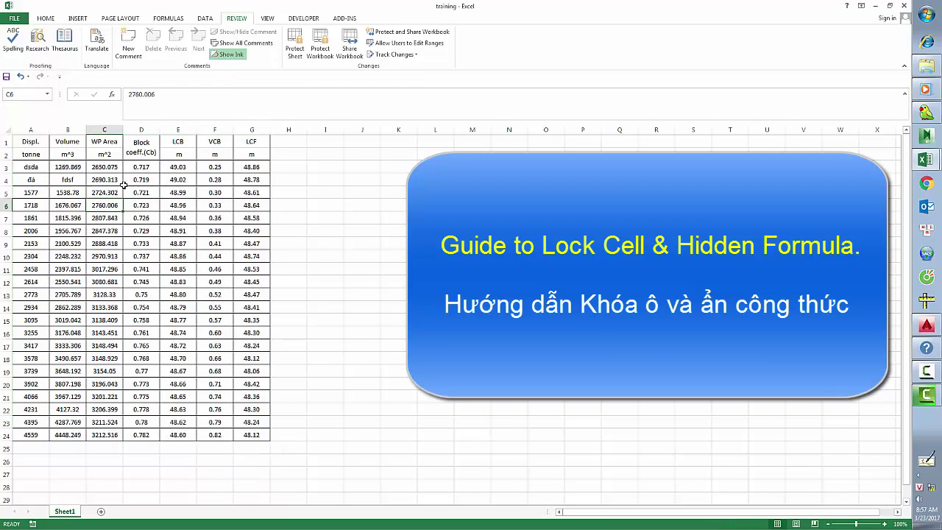
{"action": "left_click", "coordinate": [125, 184]}
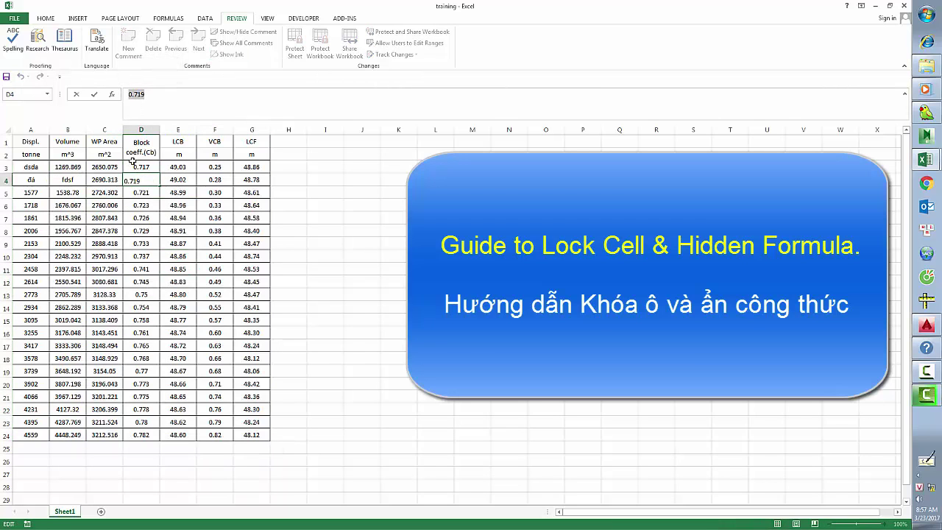
{"action": "left_click", "coordinate": [145, 209]}
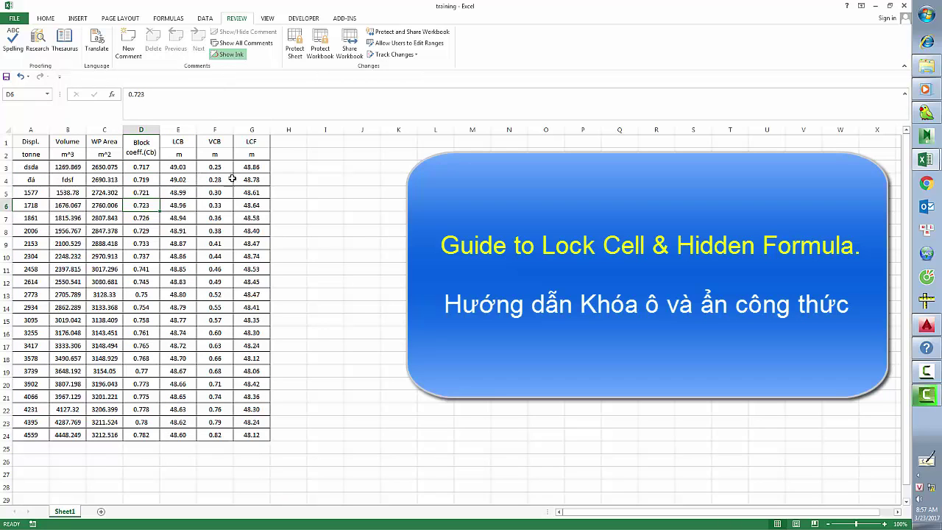
- Enter =G3*B3 in H3 and fill it down through H24
{"action": "left_click", "coordinate": [289, 168]}
{"action": "type", "text": "="}
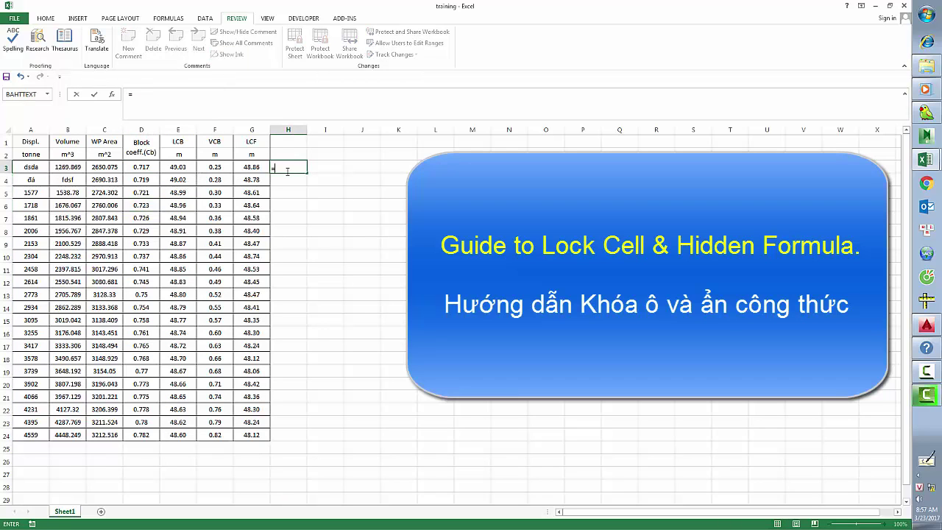
{"action": "left_click", "coordinate": [250, 167]}
{"action": "type", "text": "*"}
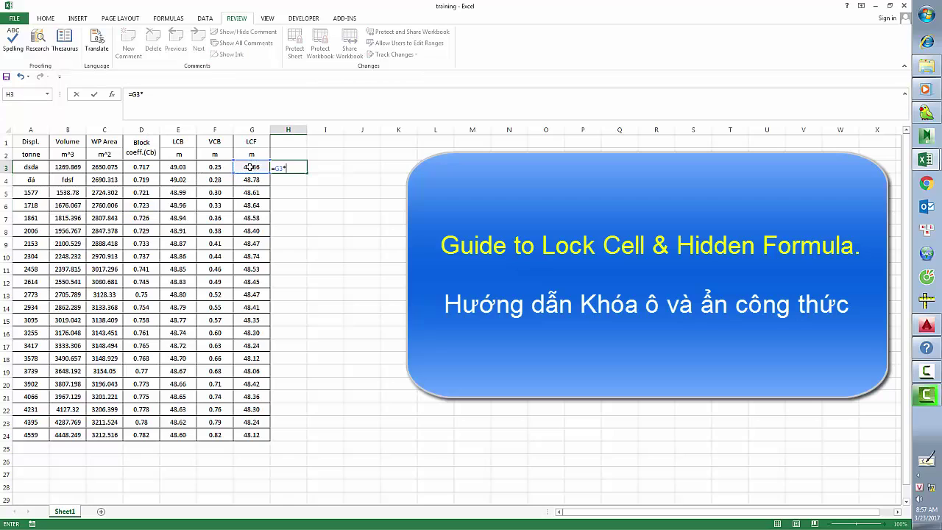
{"action": "left_click", "coordinate": [106, 167]}
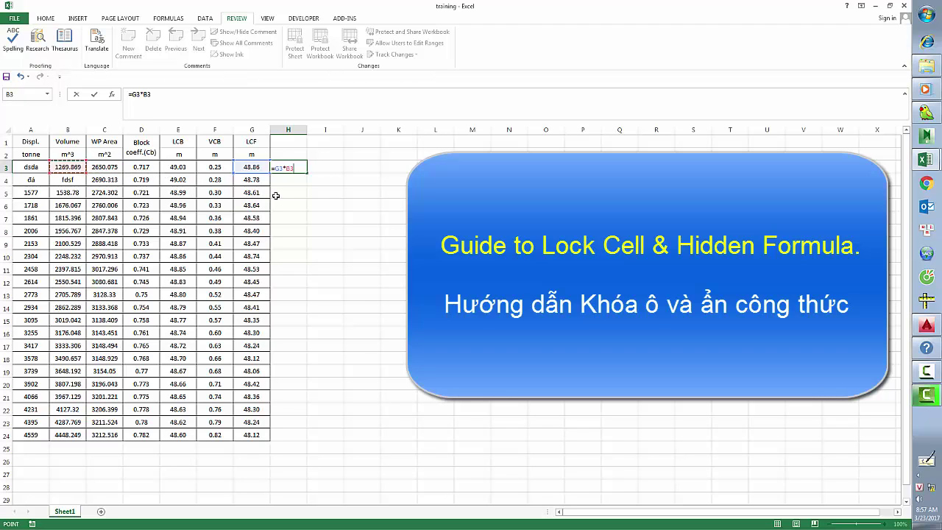
{"action": "key", "text": "Return"}
{"action": "left_click", "coordinate": [294, 168]}
{"action": "double_click", "coordinate": [306, 173]}
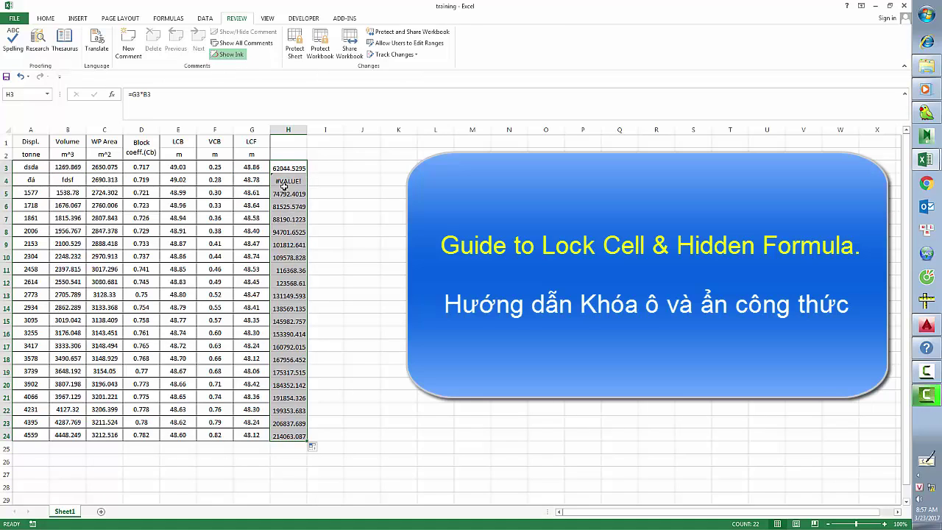
{"action": "left_click", "coordinate": [289, 140]}
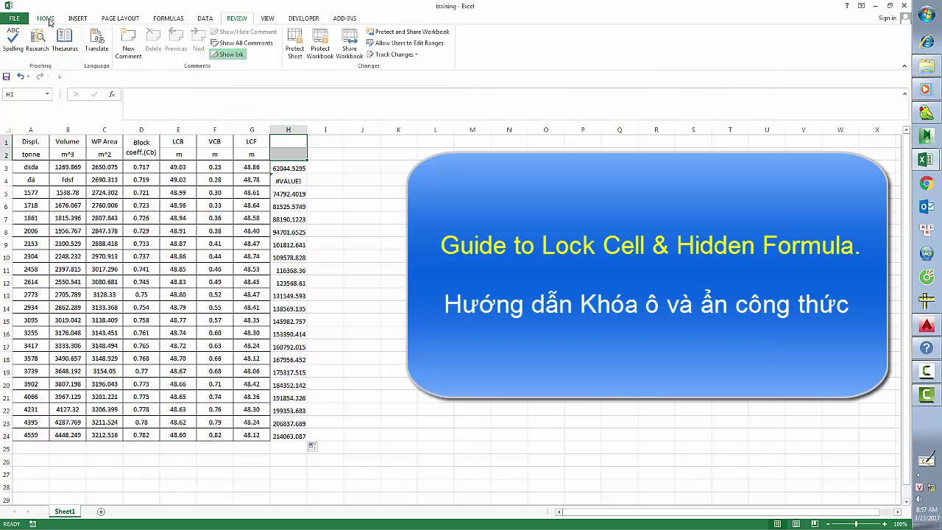
- Merge and center H1:H2 and title it 'Test column'
{"action": "left_click", "coordinate": [49, 19]}
{"action": "left_click", "coordinate": [274, 50]}
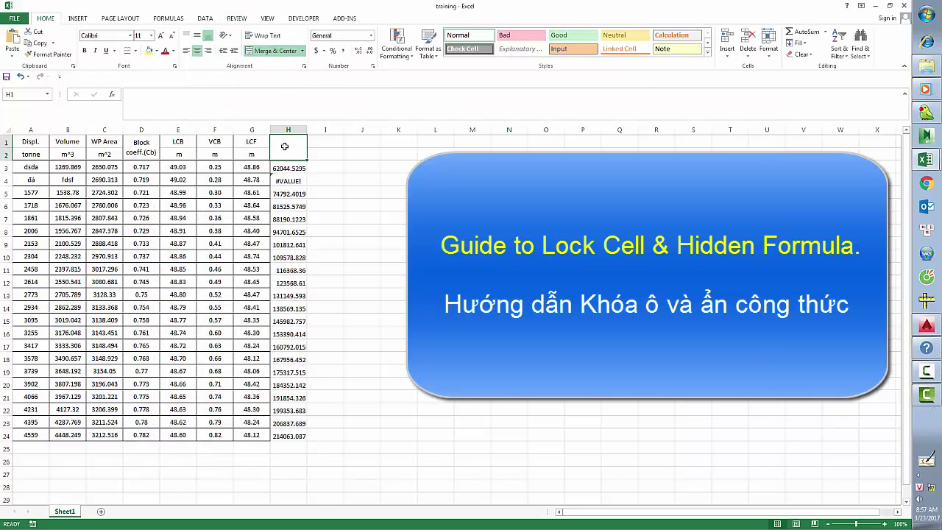
{"action": "type", "text": "T"}
{"action": "type", "text": "st"}
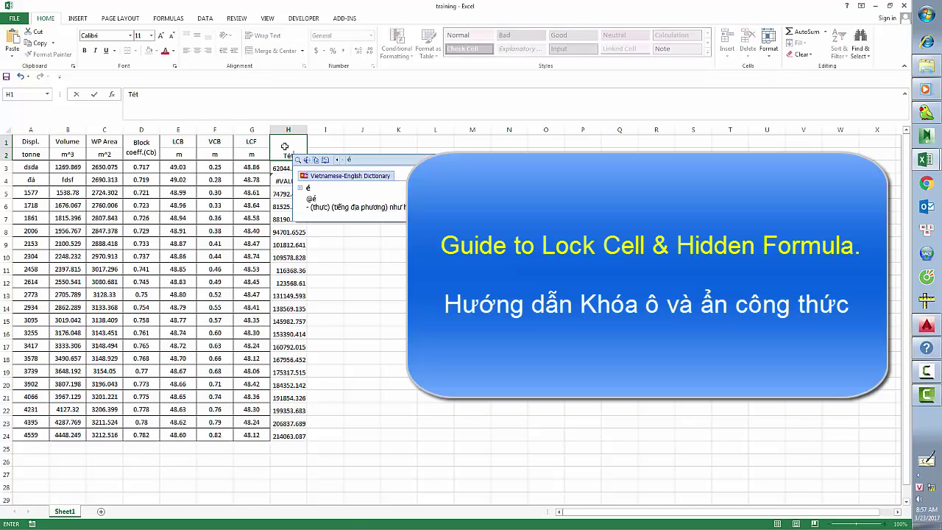
{"action": "key", "text": "BackSpace"}
{"action": "type", "text": "st co"}
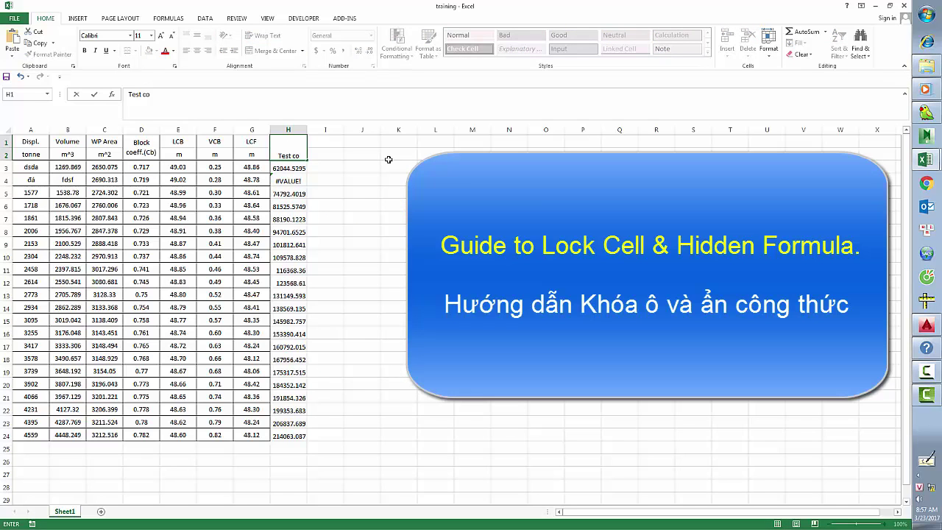
{"action": "type", "text": "lum"}
{"action": "type", "text": "n"}
{"action": "key", "text": "Return"}
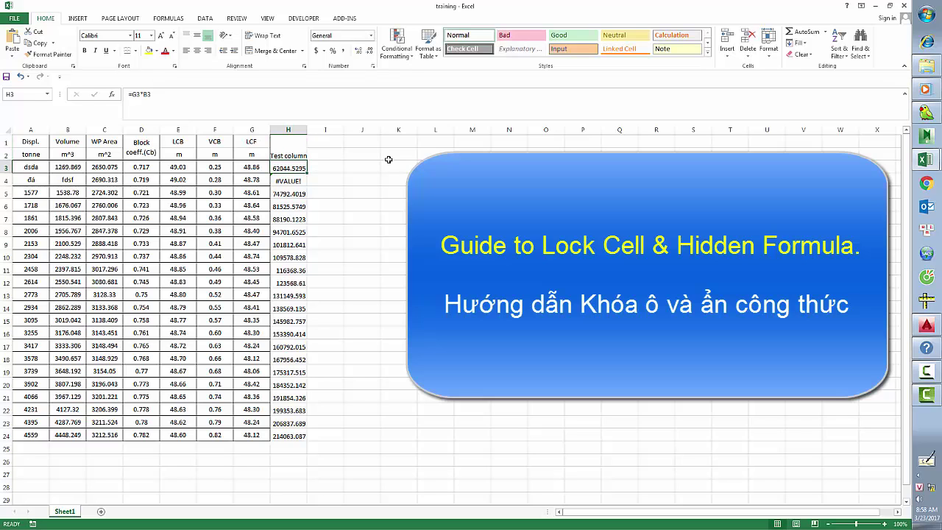
{"action": "left_click_drag", "start_coordinate": [296, 143], "coordinate": [297, 154]}
{"action": "left_click", "coordinate": [276, 50]}
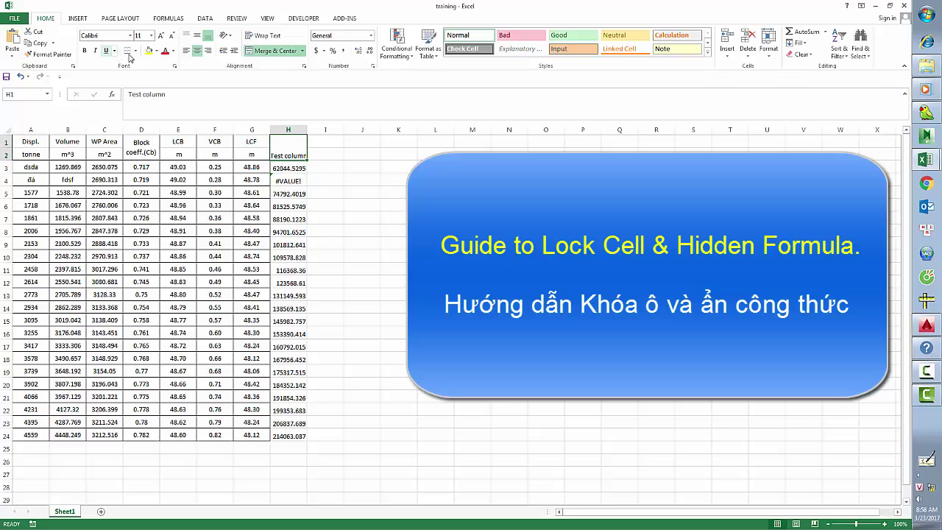
- Fill B4 from B5:B6 so it holds 1401.493 and H4 shows 68367.6315
{"action": "left_click", "coordinate": [288, 181]}
{"action": "left_click", "coordinate": [69, 180]}
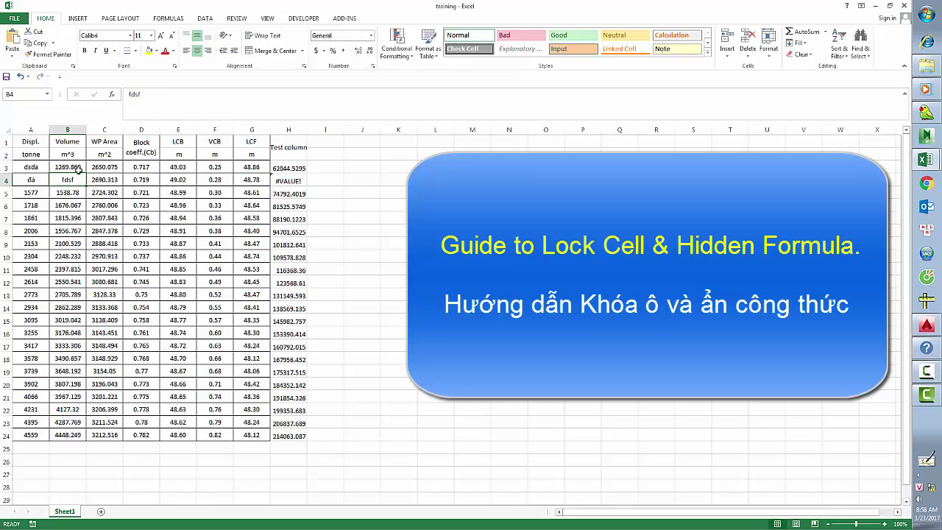
{"action": "mouse_move", "coordinate": [75, 192]}
{"action": "left_mouse_down"}
{"action": "mouse_move", "coordinate": [77, 205]}
{"action": "mouse_move", "coordinate": [84, 182]}
{"action": "left_mouse_up"}
{"action": "left_click", "coordinate": [67, 218]}
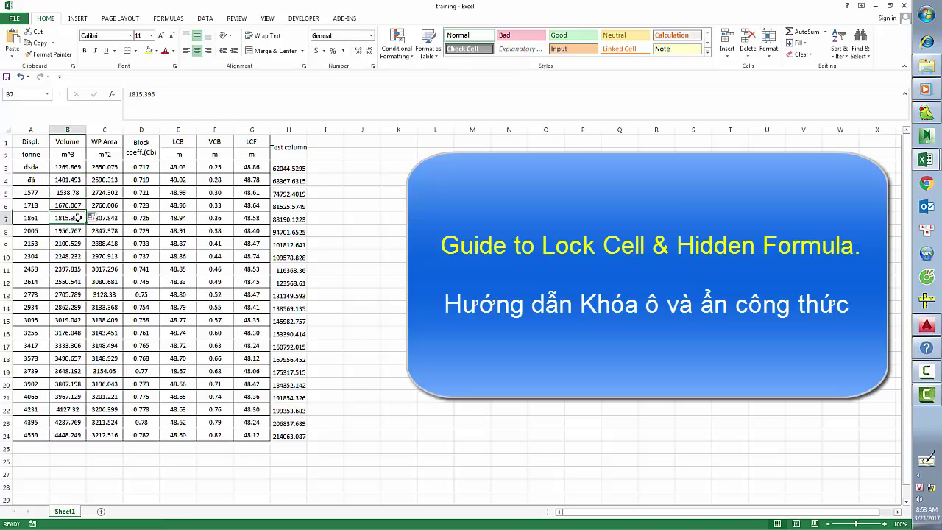
{"action": "left_click", "coordinate": [300, 232]}
{"action": "left_click", "coordinate": [296, 269]}
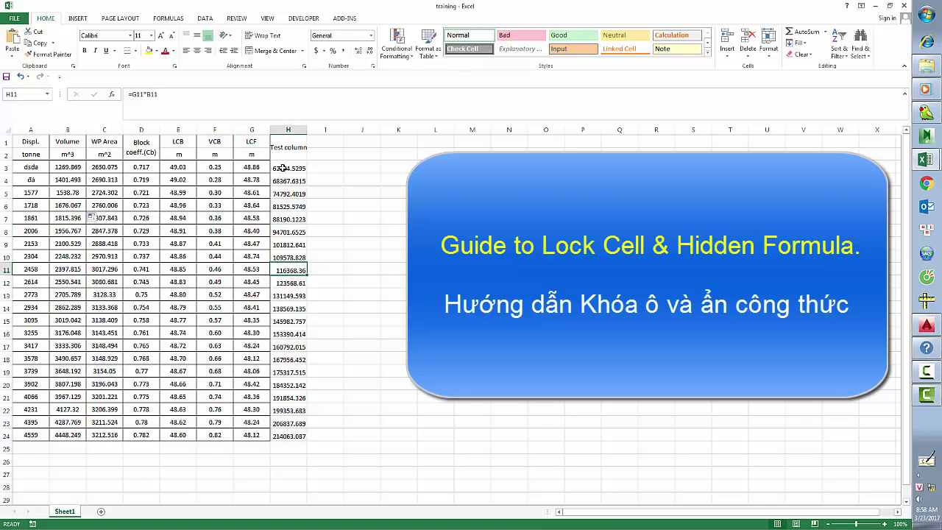
- Give H1:H24 a yellow fill and review its border settings in Format Cells
{"action": "left_click_drag", "start_coordinate": [286, 141], "coordinate": [289, 436]}
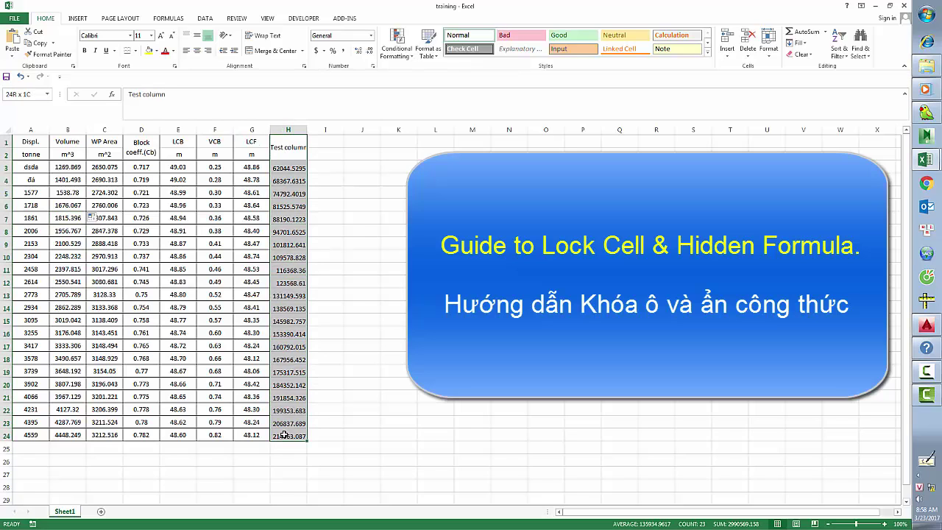
{"action": "left_click", "coordinate": [148, 50]}
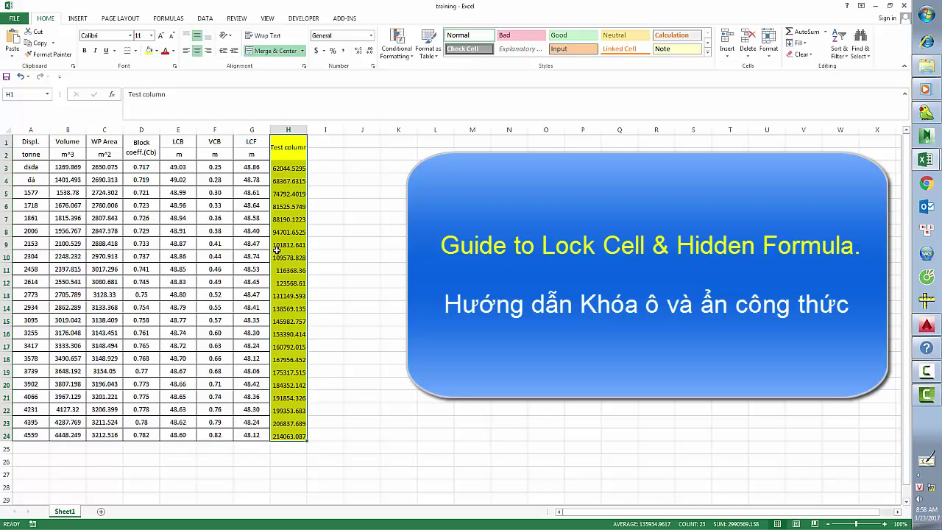
{"action": "key", "text": "ctrl+1"}
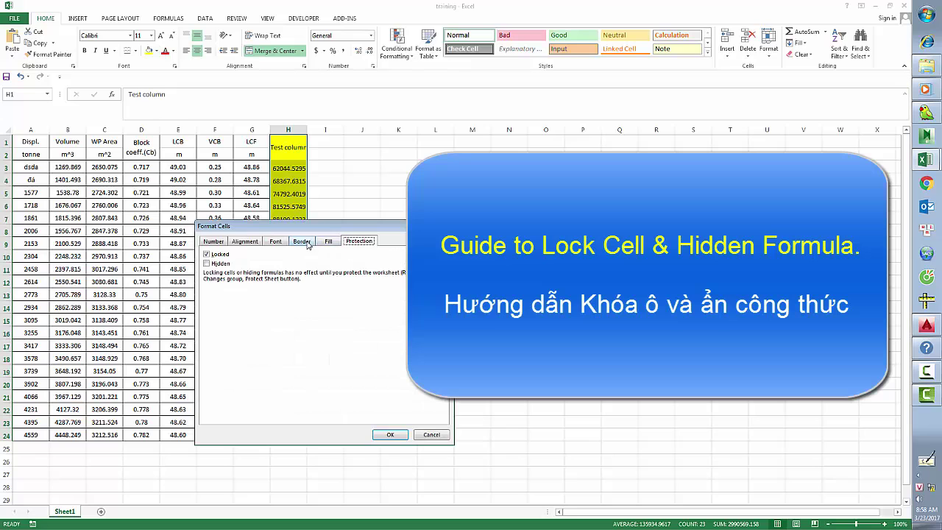
{"action": "left_click", "coordinate": [303, 242]}
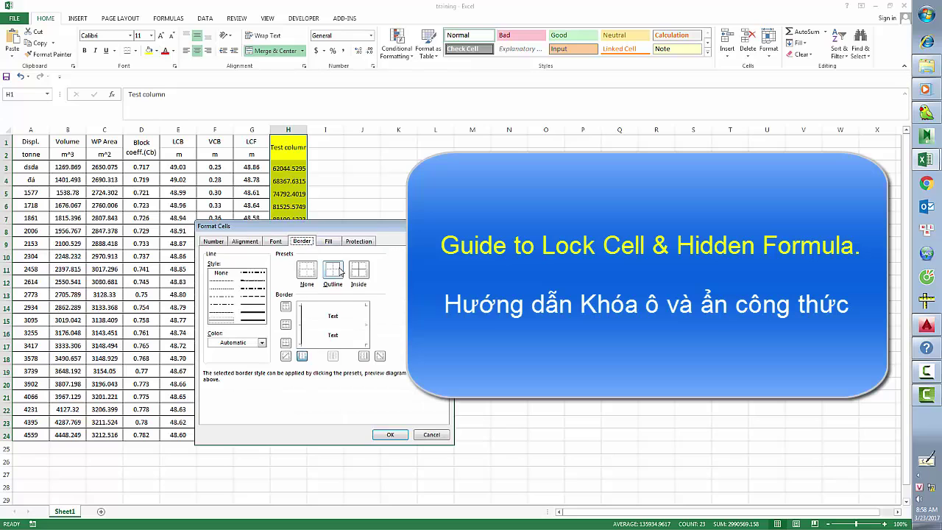
{"action": "left_click", "coordinate": [391, 436]}
{"action": "left_click", "coordinate": [174, 267]}
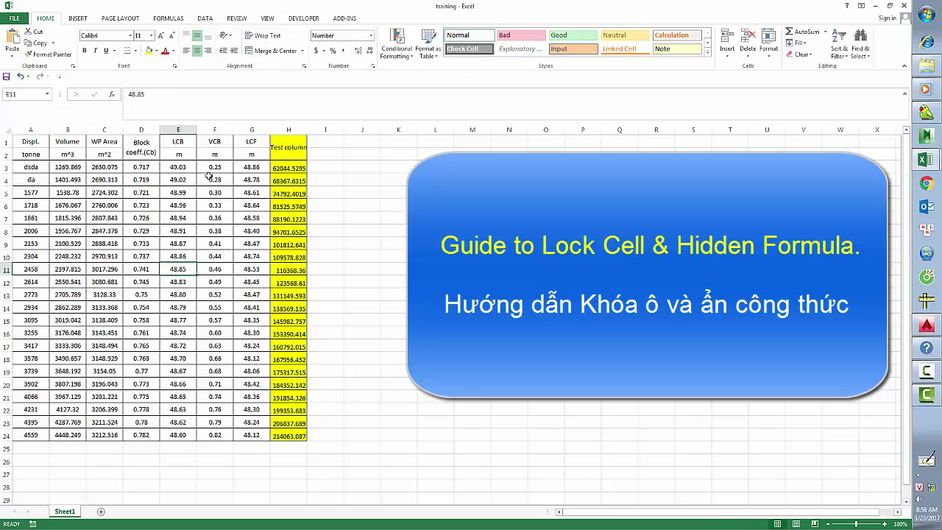
- Undo the test entries so A3 and A4 show 1295 and 1436 again
{"action": "left_click_drag", "start_coordinate": [31, 168], "coordinate": [47, 213]}
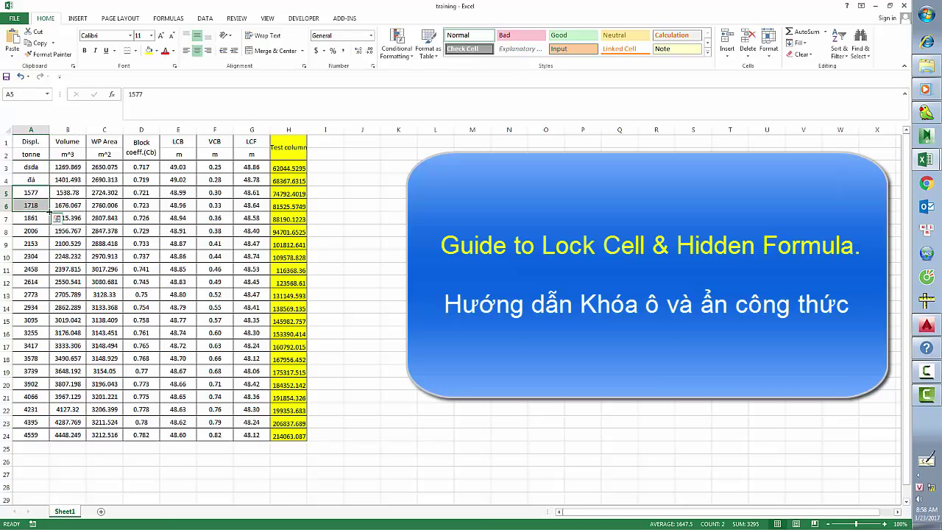
{"action": "key", "text": "ctrl+z"}
{"action": "key", "text": "ctrl+z"}
{"action": "left_click", "coordinate": [78, 169]}
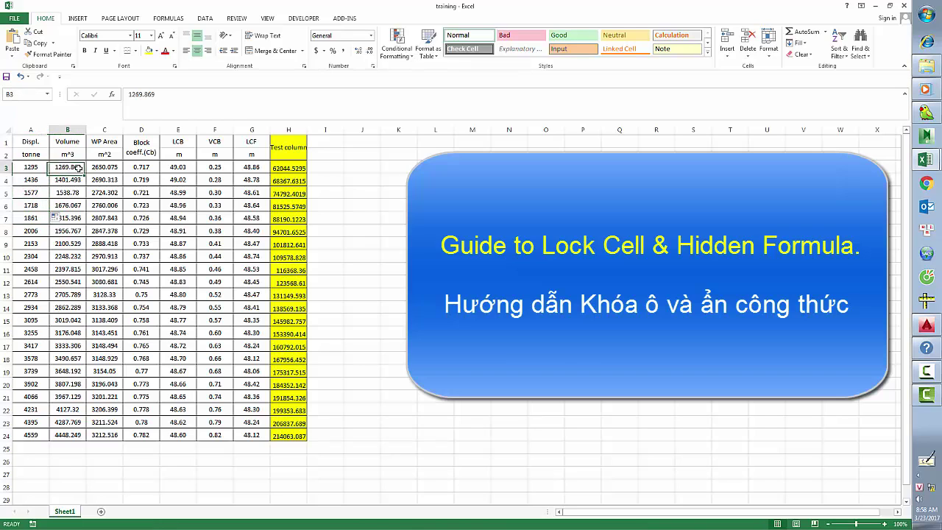
{"action": "left_click", "coordinate": [69, 180]}
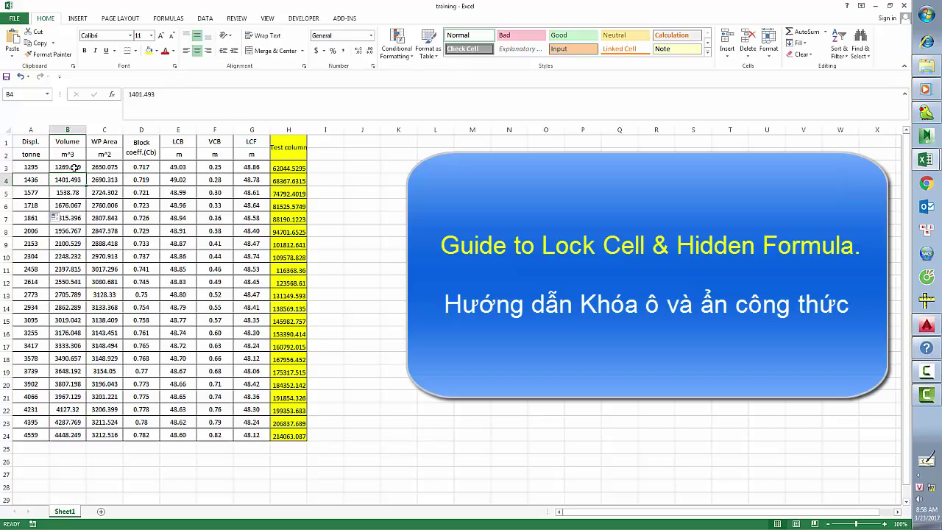
- Select A3:G24 and tick Locked on the Format Cells Protection tab
{"action": "mouse_move", "coordinate": [38, 167]}
{"action": "left_mouse_down"}
{"action": "mouse_move", "coordinate": [230, 428]}
{"action": "mouse_move", "coordinate": [244, 430]}
{"action": "left_mouse_up"}
{"action": "key", "text": "ctrl+1"}
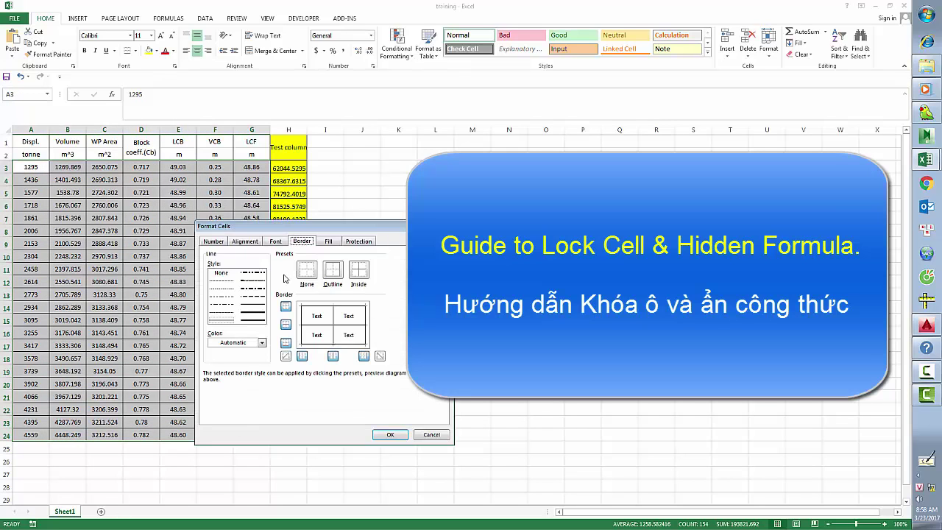
{"action": "left_click", "coordinate": [357, 242]}
{"action": "left_click", "coordinate": [219, 256]}
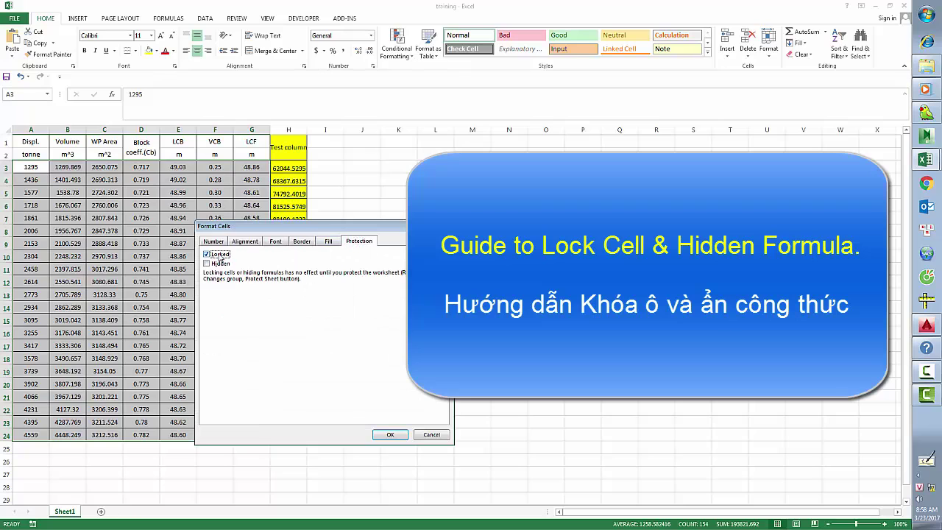
{"action": "left_click", "coordinate": [390, 435]}
{"action": "left_click", "coordinate": [64, 167]}
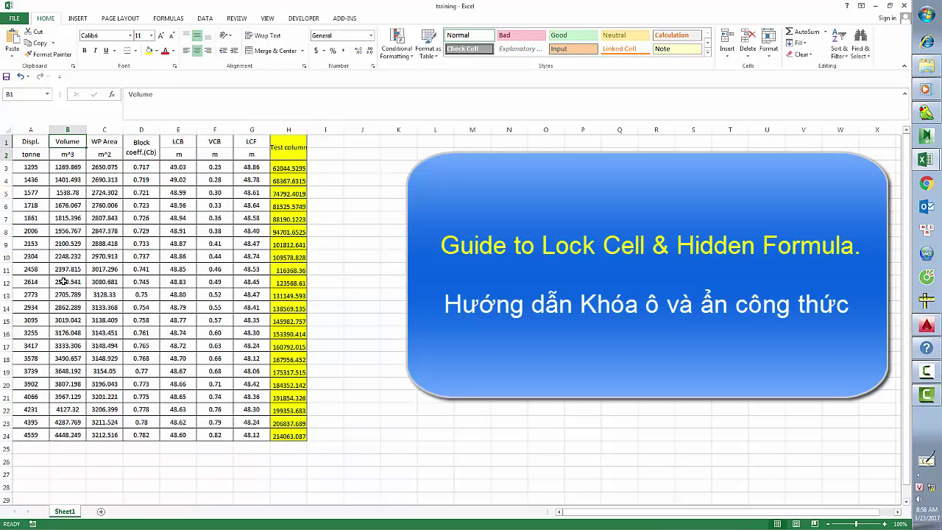
- Give Volume column B1:B24 a light grey fill
{"action": "left_click_drag", "start_coordinate": [66, 142], "coordinate": [72, 429]}
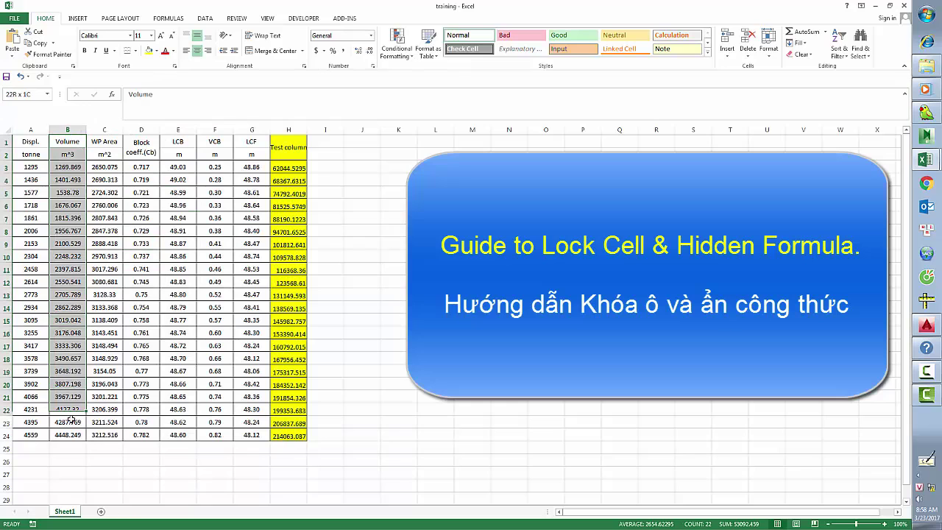
{"action": "left_click", "coordinate": [157, 50]}
{"action": "left_click", "coordinate": [149, 92]}
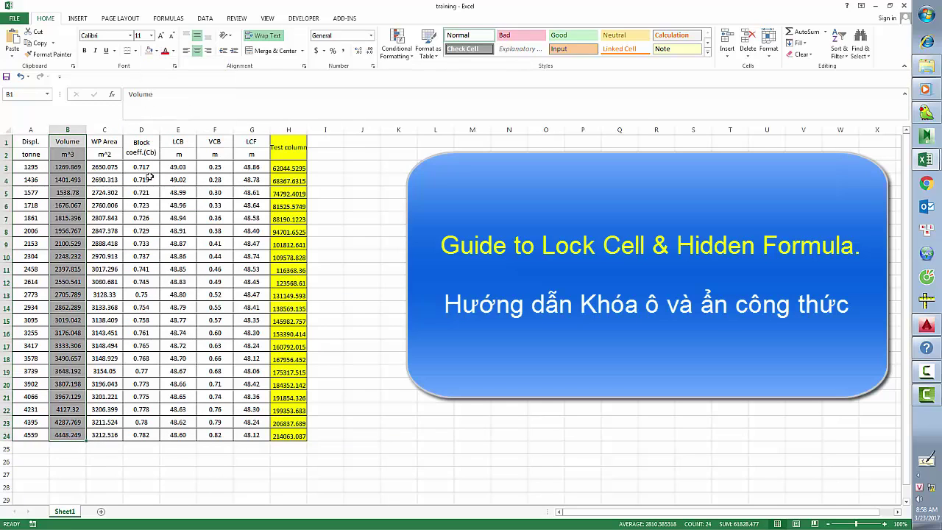
- Enter 12 in B3, then undo that change
{"action": "left_click", "coordinate": [66, 167]}
{"action": "type", "text": "12"}
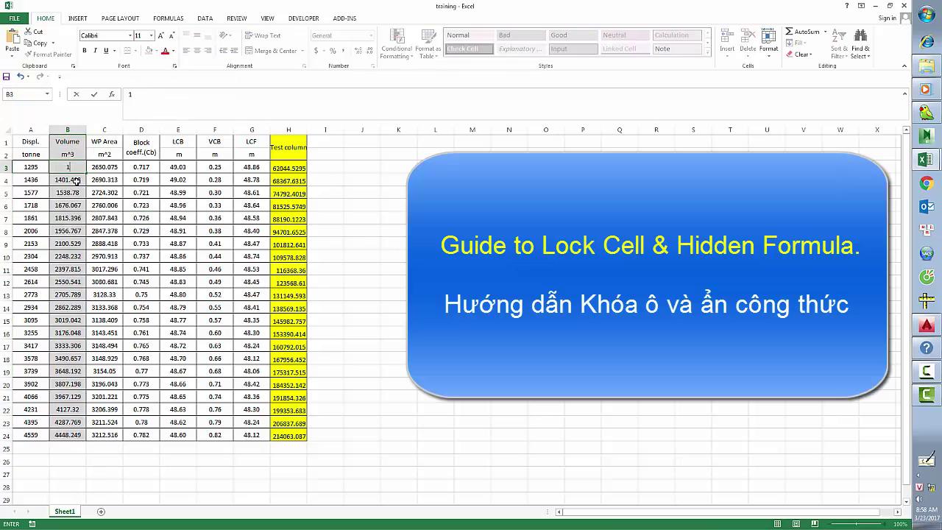
{"action": "left_click", "coordinate": [102, 204]}
{"action": "left_click", "coordinate": [75, 168]}
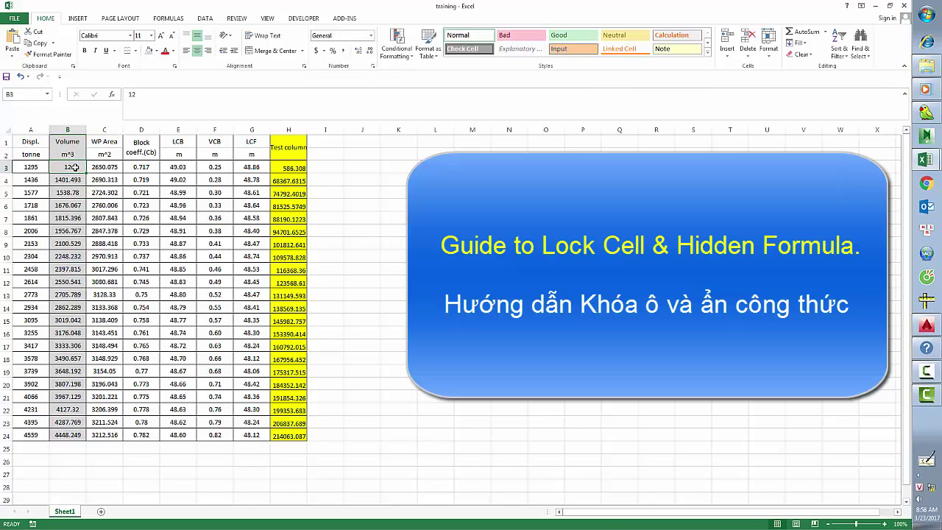
{"action": "key", "text": "ctrl+z"}
- Select Volume values B3:B24 and confirm their Format Cells protection settings
{"action": "left_click_drag", "start_coordinate": [73, 167], "coordinate": [70, 423]}
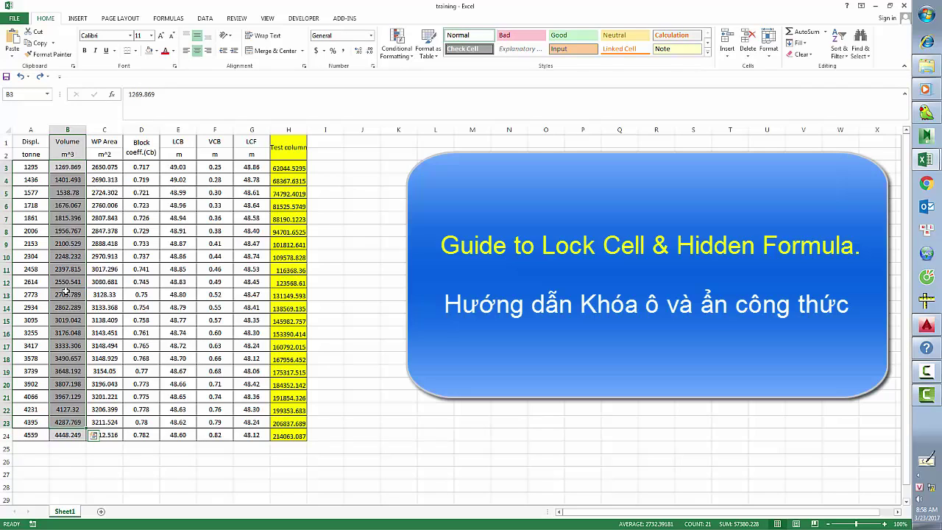
{"action": "left_click", "coordinate": [72, 435], "text": "shift"}
{"action": "right_click", "coordinate": [68, 351]}
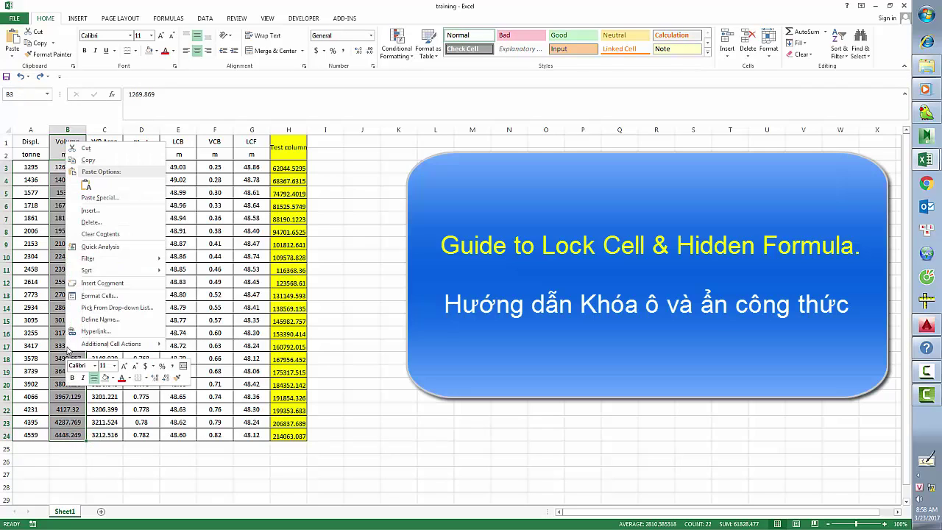
{"action": "left_click", "coordinate": [105, 295]}
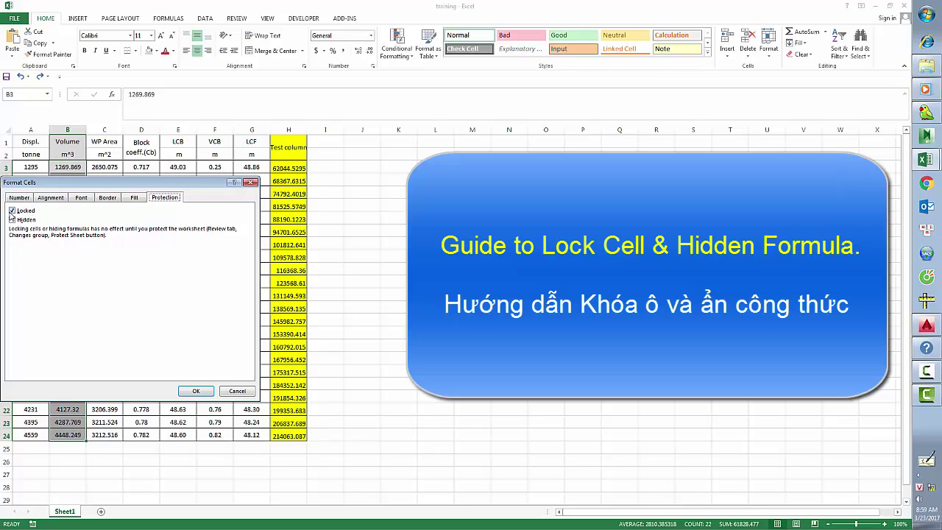
{"action": "left_click", "coordinate": [196, 391]}
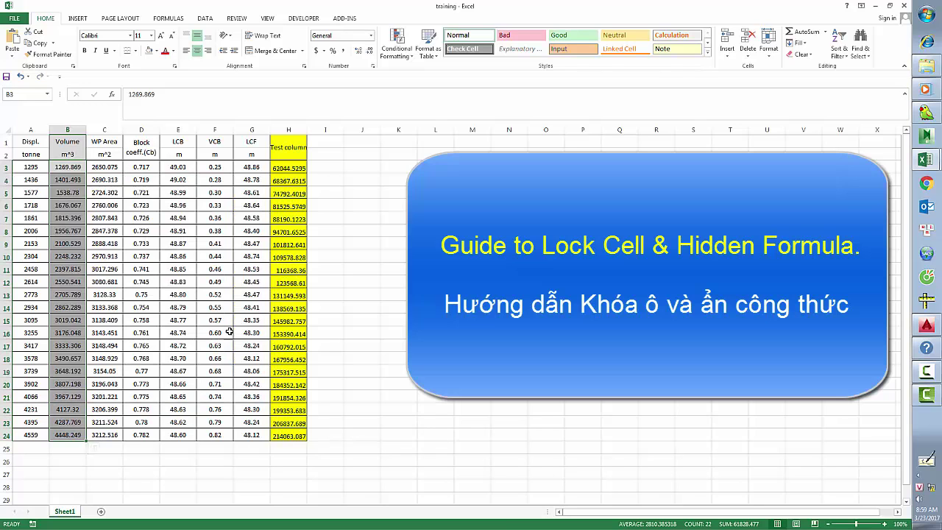
{"action": "left_click", "coordinate": [290, 243]}
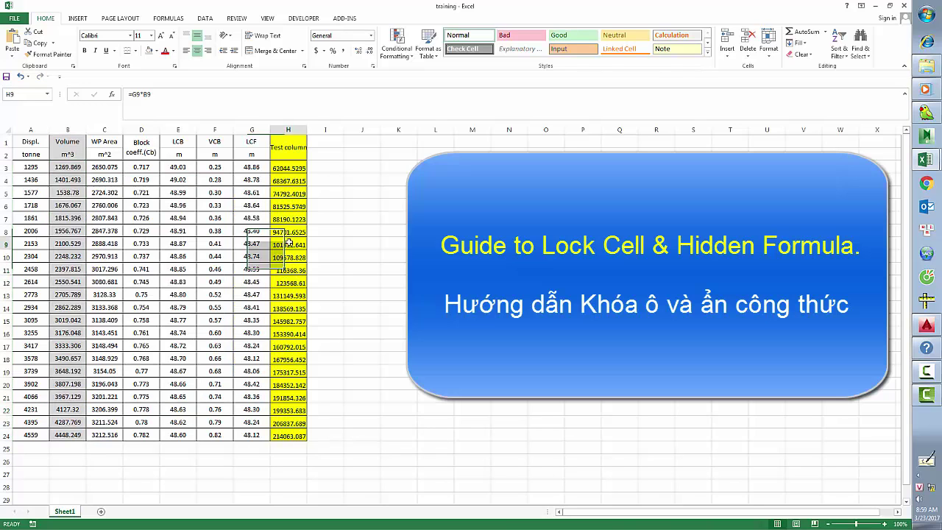
{"action": "left_click", "coordinate": [290, 168]}
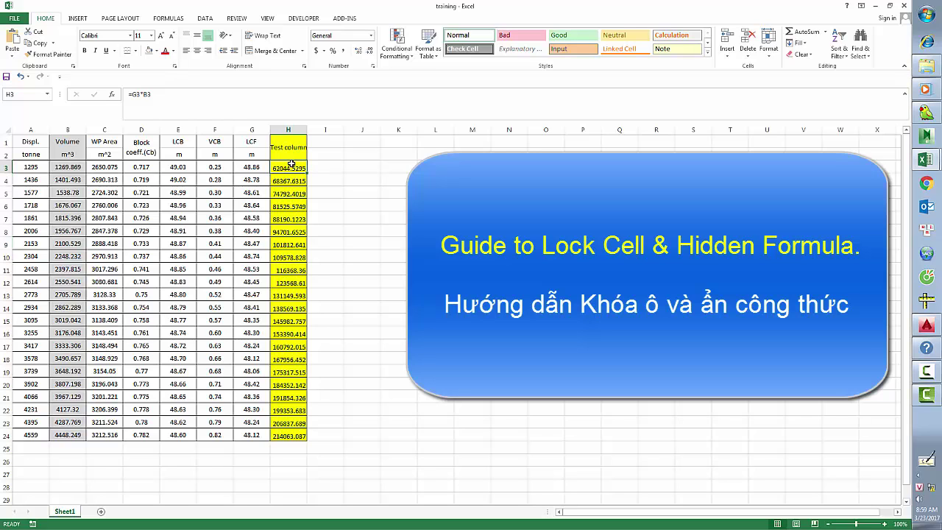
{"action": "left_click_drag", "start_coordinate": [152, 94], "coordinate": [131, 96]}
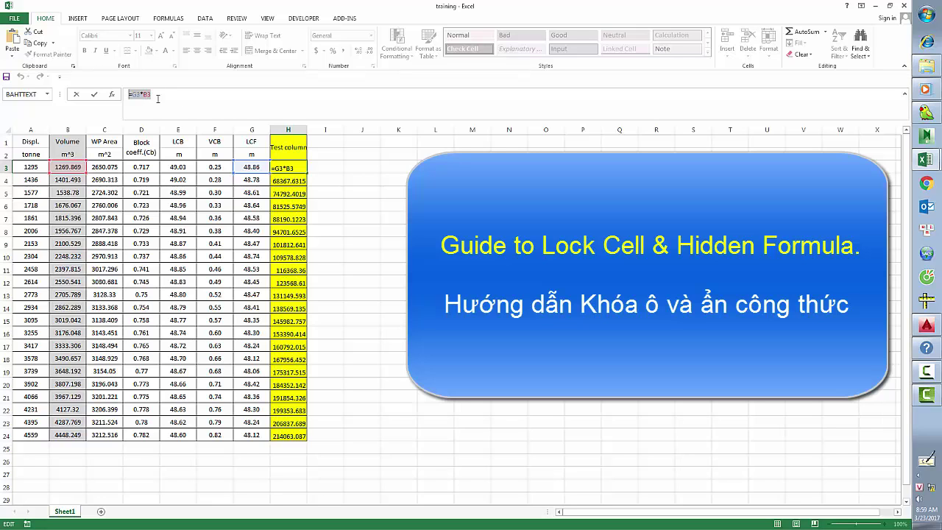
{"action": "key", "text": "Escape"}
{"action": "left_click_drag", "start_coordinate": [288, 168], "coordinate": [292, 437]}
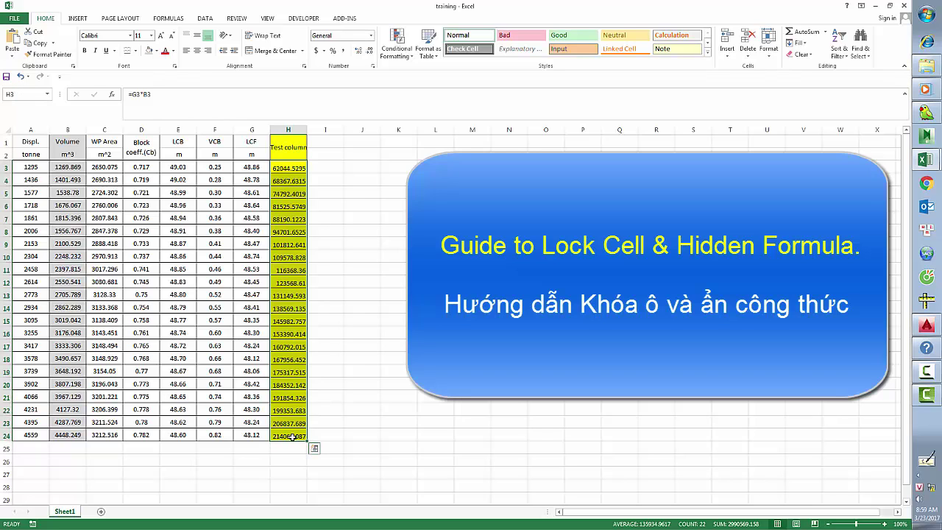
{"action": "left_click", "coordinate": [315, 448]}
{"action": "key", "text": "Escape"}
{"action": "left_click", "coordinate": [326, 166]}
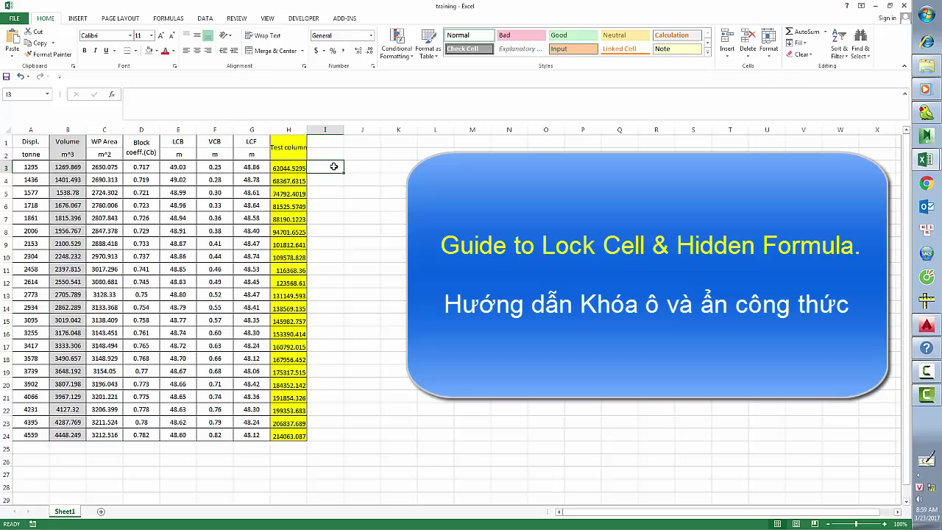
- Enter =F3*A3 in I3 and fill it down to I24
{"action": "type", "text": "="}
{"action": "left_click", "coordinate": [217, 168]}
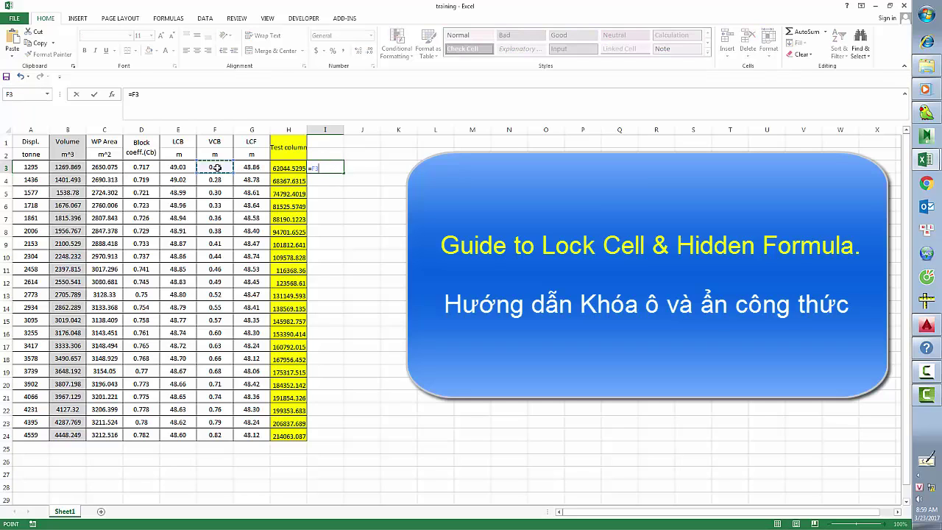
{"action": "type", "text": "*"}
{"action": "left_click", "coordinate": [31, 167]}
{"action": "key", "text": "Return"}
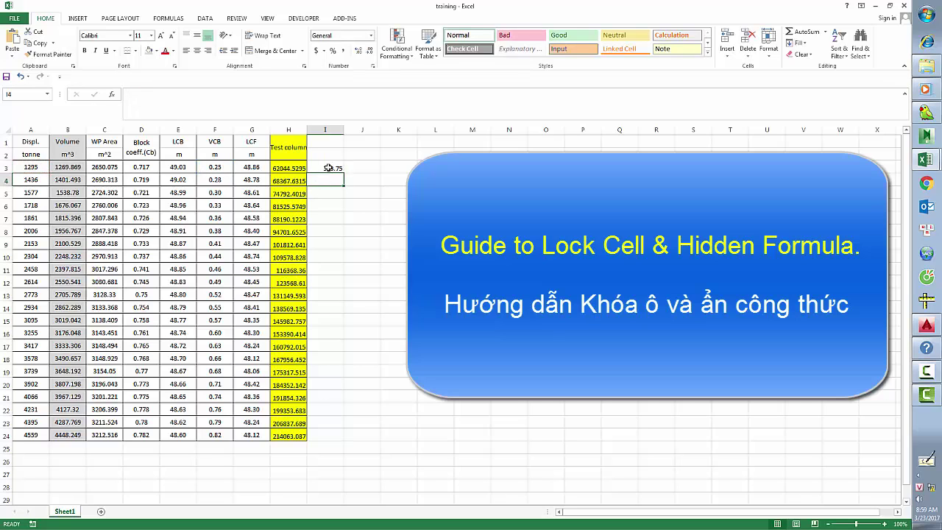
{"action": "left_click", "coordinate": [339, 172]}
{"action": "double_click", "coordinate": [344, 172]}
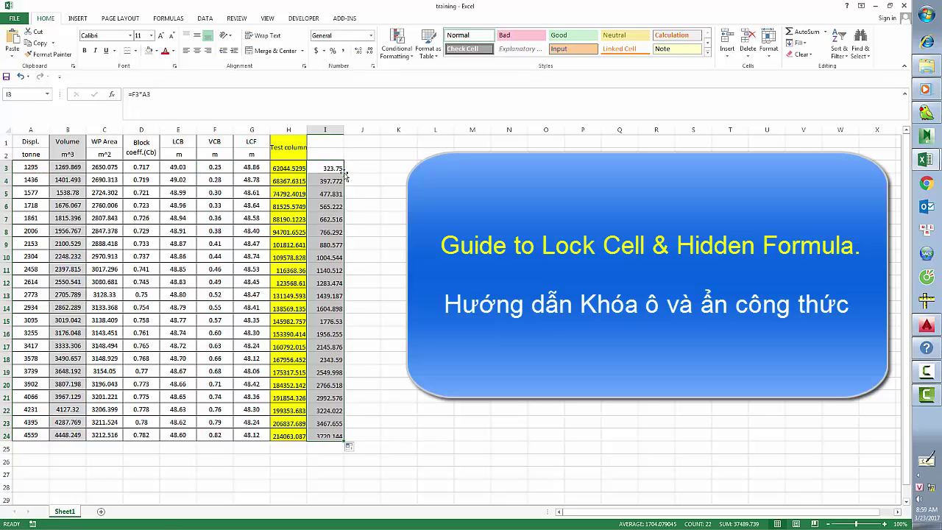
- Merge I1:I2 into a 'T2' header and middle-align it
{"action": "left_click", "coordinate": [329, 147]}
{"action": "left_click_drag", "start_coordinate": [329, 150], "coordinate": [328, 154]}
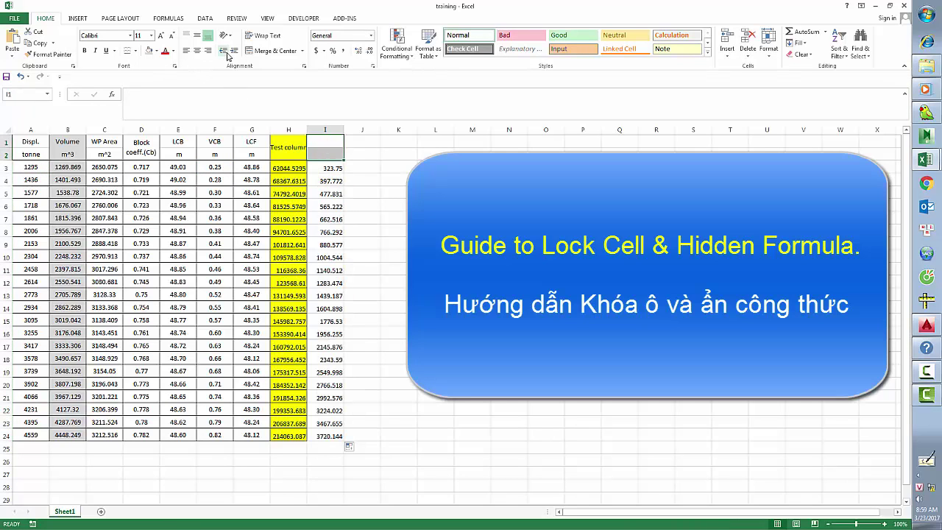
{"action": "left_click", "coordinate": [272, 51]}
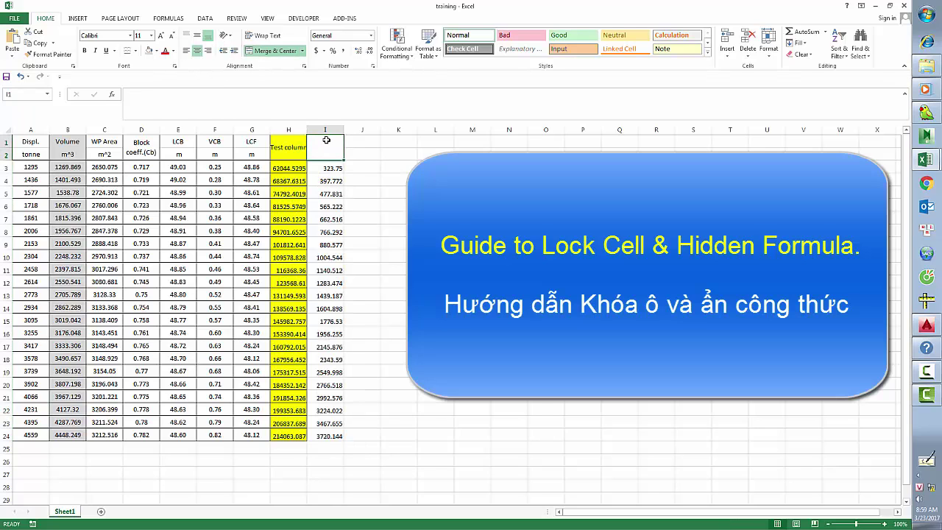
{"action": "type", "text": "T2"}
{"action": "left_click", "coordinate": [326, 140]}
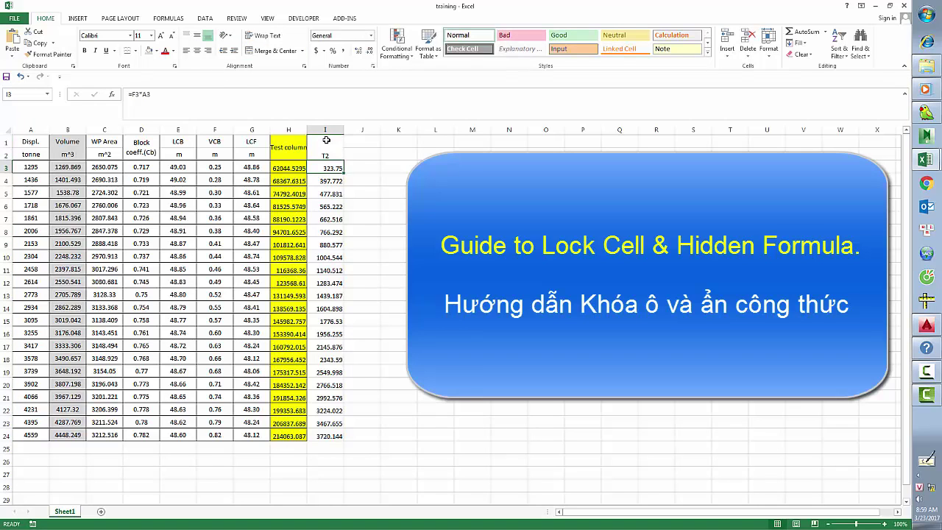
{"action": "left_click", "coordinate": [197, 38]}
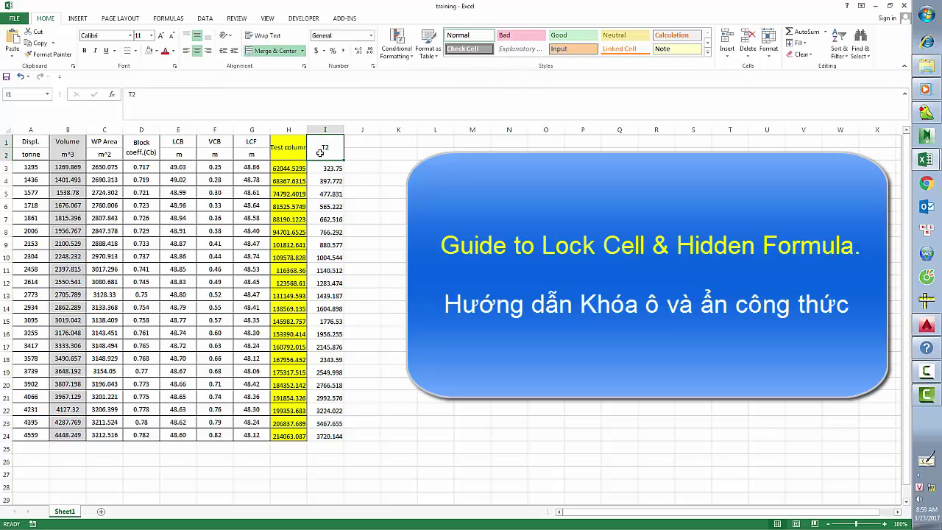
{"action": "left_click", "coordinate": [326, 167]}
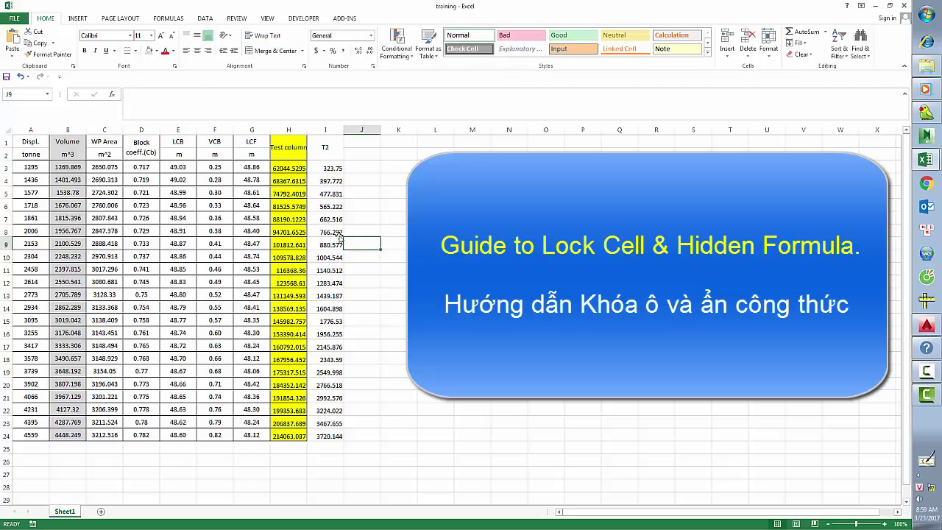
{"action": "left_click_drag", "start_coordinate": [288, 167], "coordinate": [288, 435]}
- Set the Test column formulas in H3:H24 to Hidden in cell protection settings
{"action": "key", "text": "ctrl+1"}
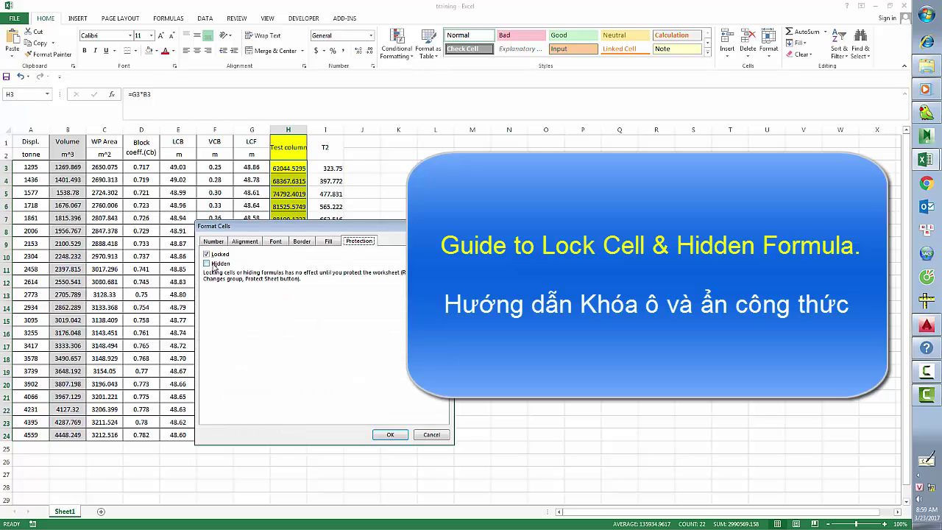
{"action": "left_click", "coordinate": [206, 264]}
{"action": "left_click", "coordinate": [391, 435]}
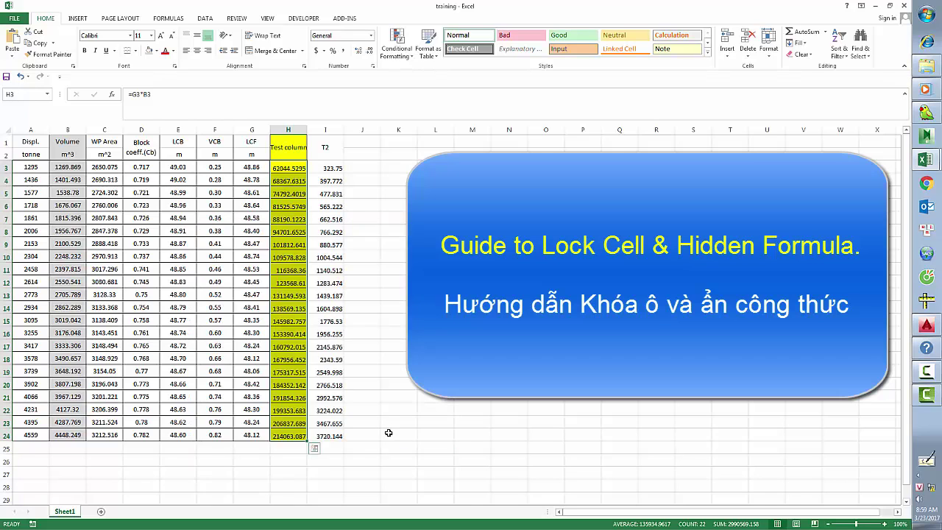
{"action": "left_click", "coordinate": [344, 271]}
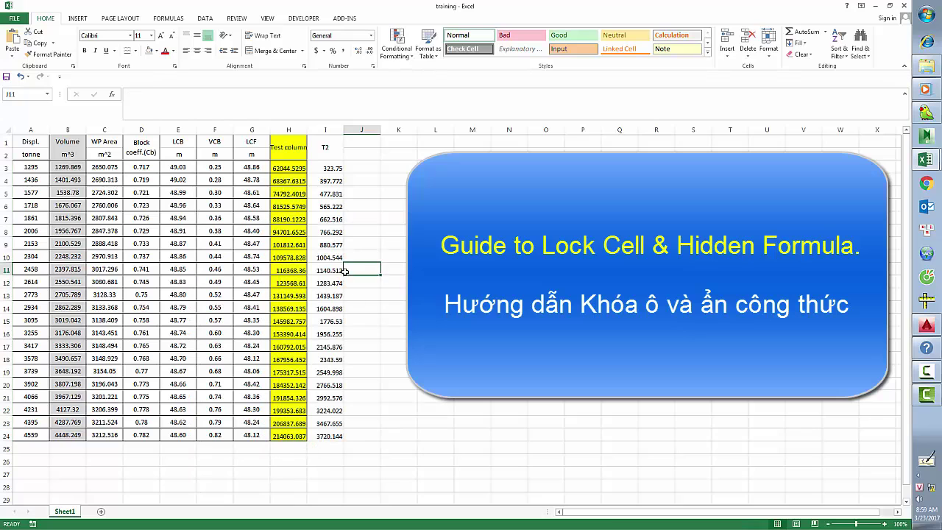
- Protect the worksheet with a password and confirm the password
{"action": "left_click", "coordinate": [237, 18]}
{"action": "left_click", "coordinate": [298, 44]}
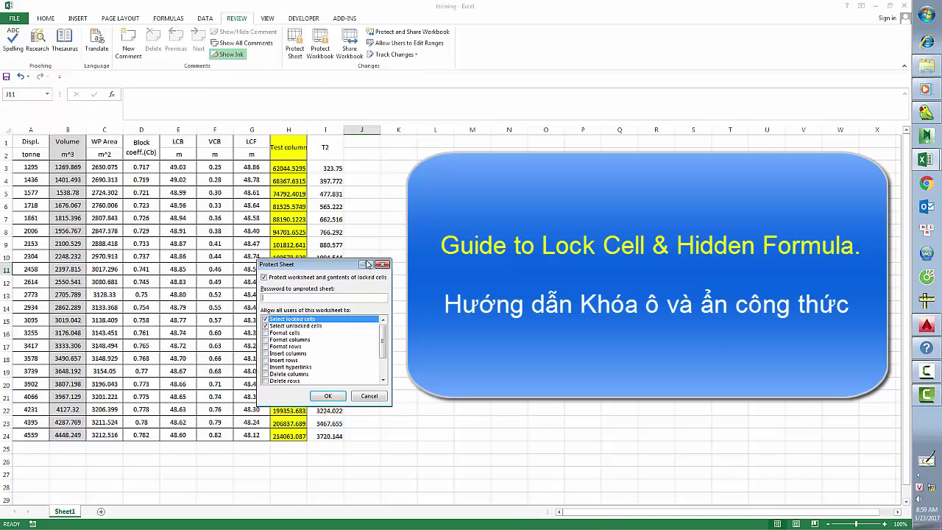
{"action": "left_click", "coordinate": [329, 396]}
{"action": "left_click", "coordinate": [332, 368]}
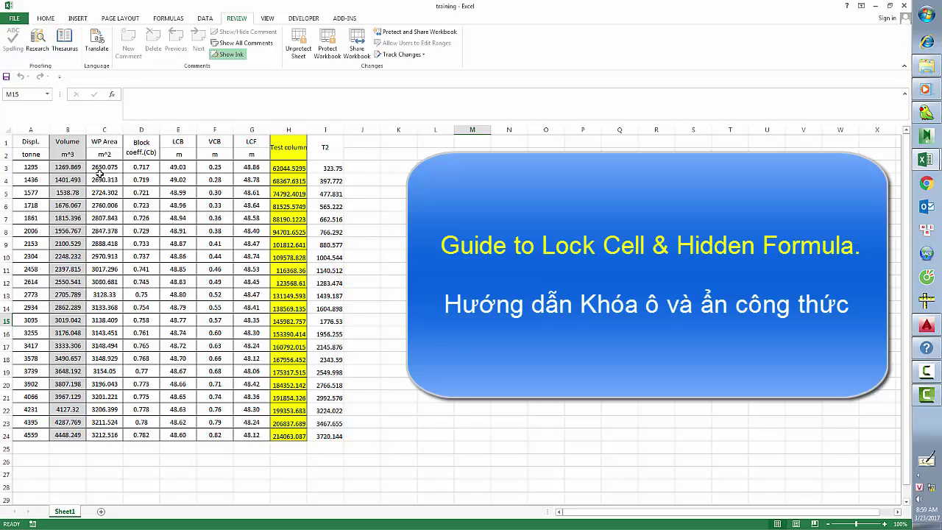
{"action": "left_click", "coordinate": [71, 167]}
- Try editing locked cell A3, then change the Volume in B3 to 1000
{"action": "double_click", "coordinate": [39, 169]}
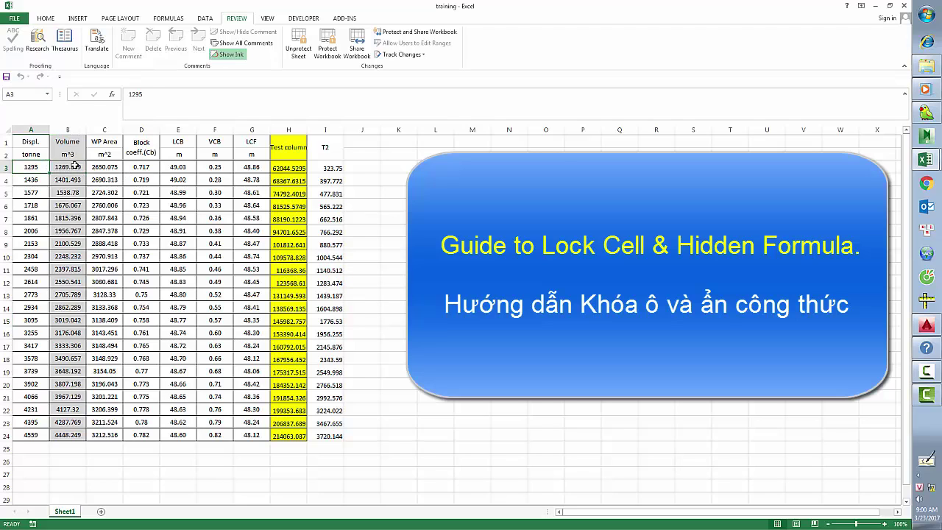
{"action": "double_click", "coordinate": [74, 166]}
{"action": "left_click", "coordinate": [73, 180]}
{"action": "left_click", "coordinate": [74, 166]}
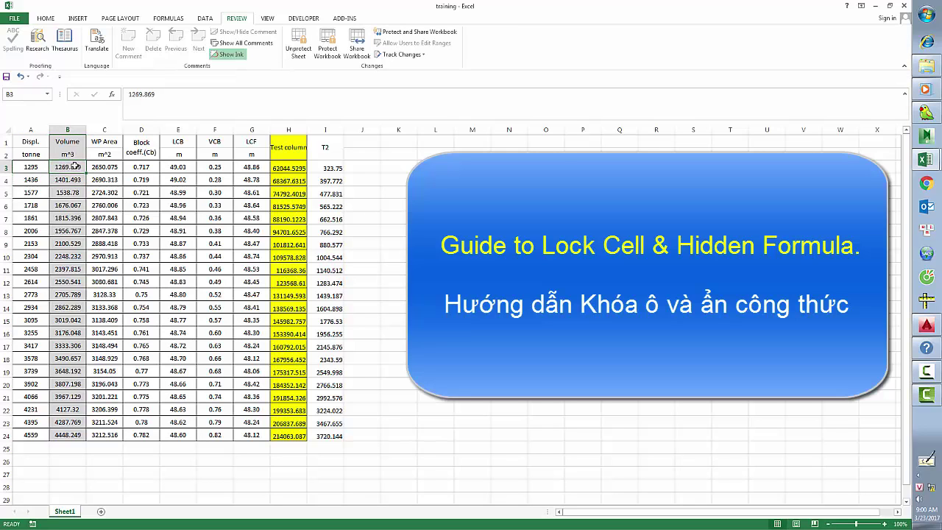
{"action": "type", "text": "1000"}
{"action": "key", "text": "Return"}
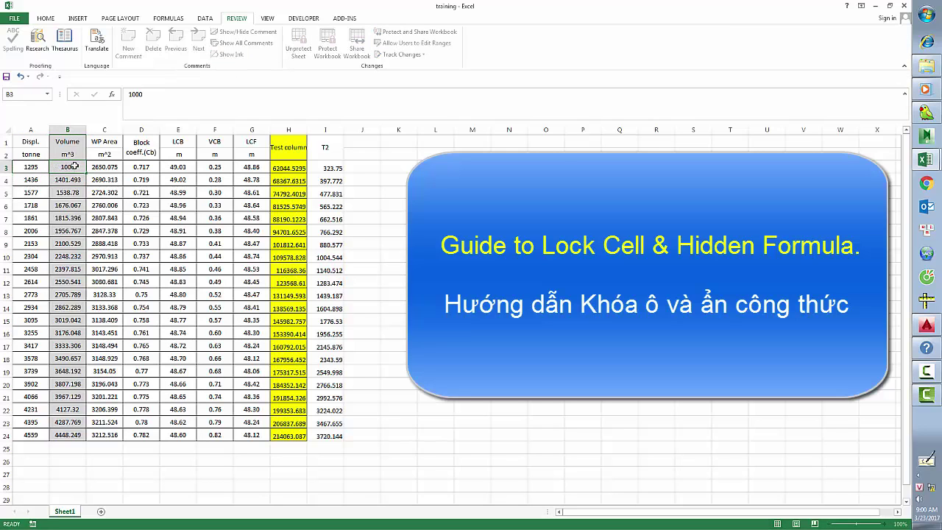
- Attempt to edit the H3 and I3 formulas, triggering protected-cell warnings
{"action": "left_click", "coordinate": [283, 170]}
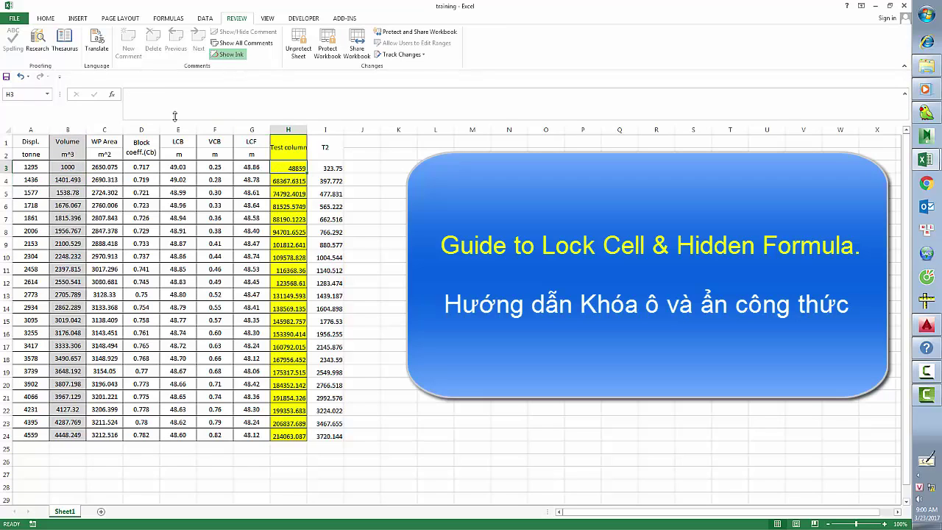
{"action": "left_click", "coordinate": [145, 95]}
{"action": "key", "text": "Return"}
{"action": "left_click", "coordinate": [286, 190]}
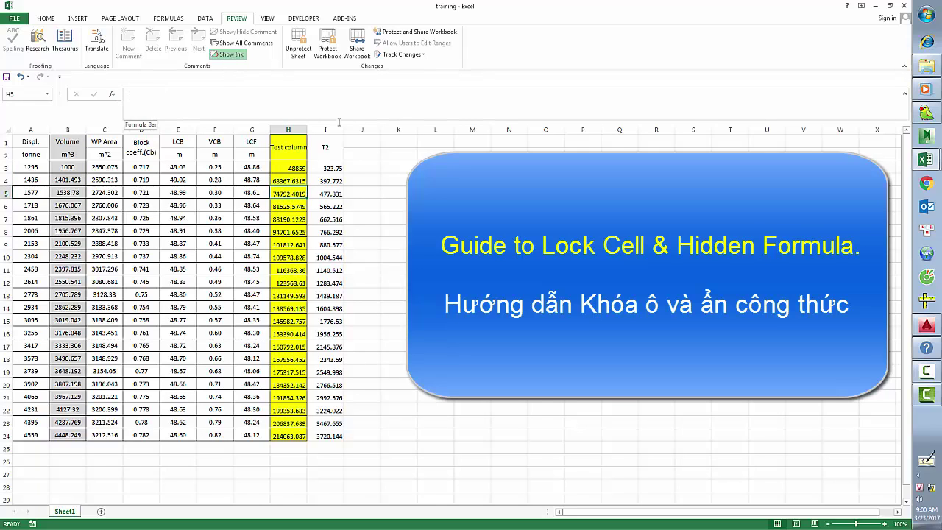
{"action": "left_click", "coordinate": [327, 168]}
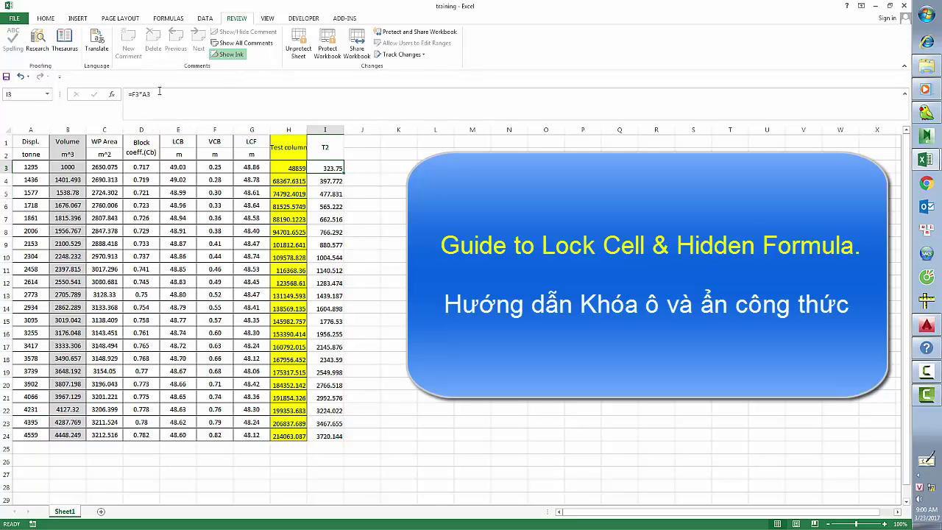
{"action": "double_click", "coordinate": [322, 165]}
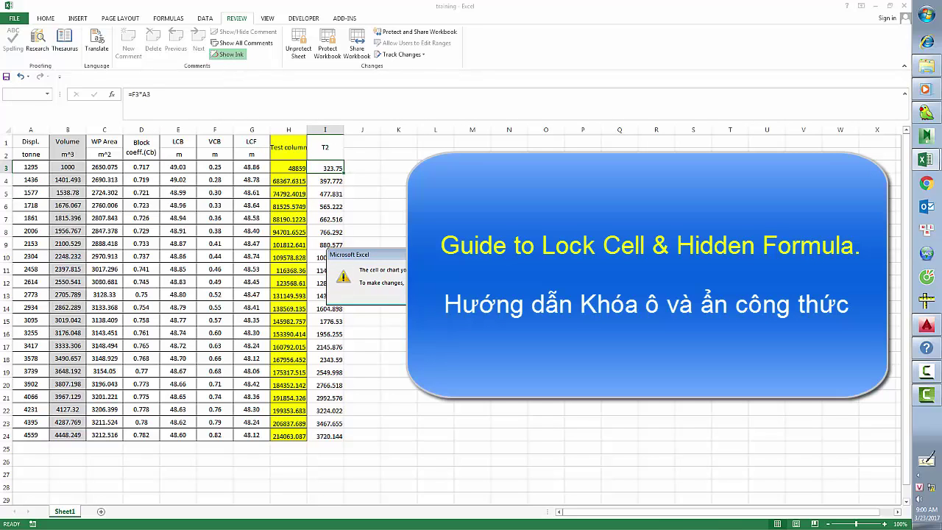